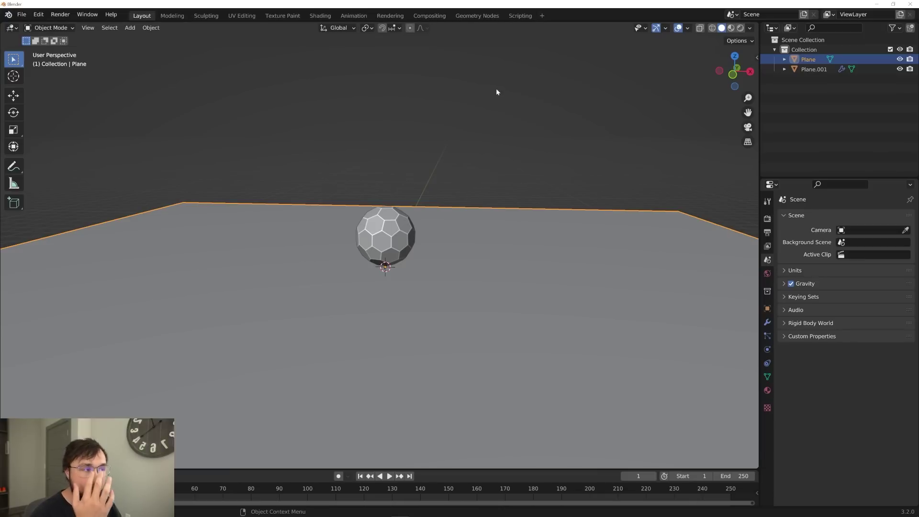
{"action": "middle_click_drag", "start_coordinate": [490, 99], "coordinate": [443, 197]}
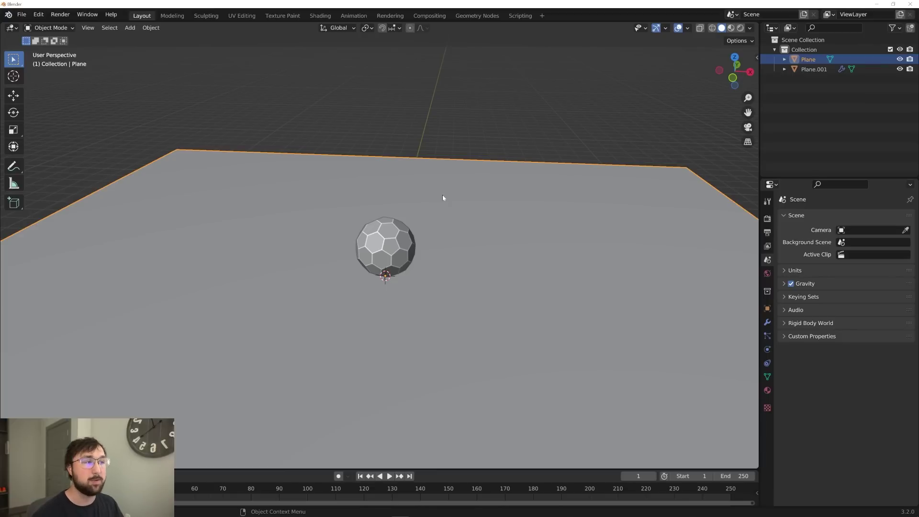
{"action": "scroll", "coordinate": [486, 282], "scroll_direction": "up", "scroll_amount": 5}
{"action": "middle_click_drag", "start_coordinate": [485, 280], "coordinate": [505, 297]}
{"action": "scroll", "coordinate": [535, 263], "scroll_direction": "down", "scroll_amount": 4}
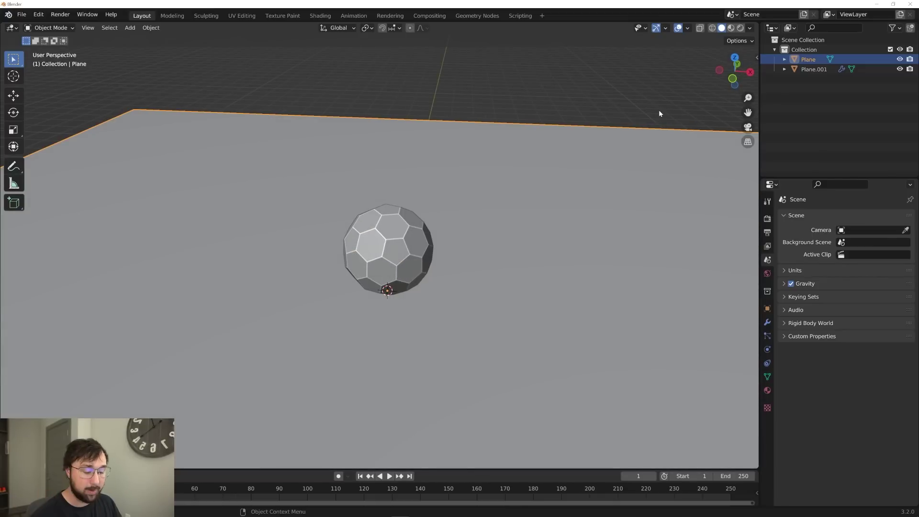
{"action": "middle_click_drag", "start_coordinate": [509, 168], "coordinate": [512, 166]}
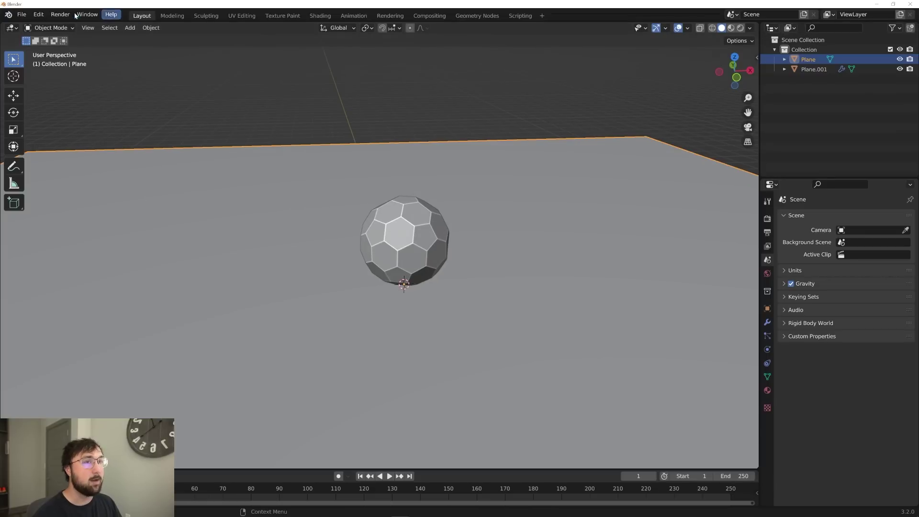
Split the 3D viewport into two side-by-side areas and make the new area an Asset Browser.
{"action": "left_click_drag", "start_coordinate": [6, 32], "coordinate": [527, 79]}
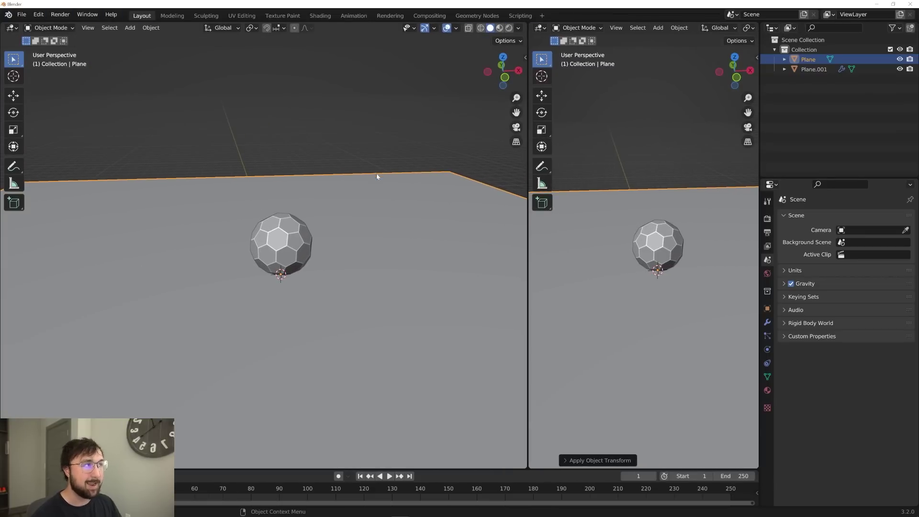
{"action": "left_click", "coordinate": [540, 28]}
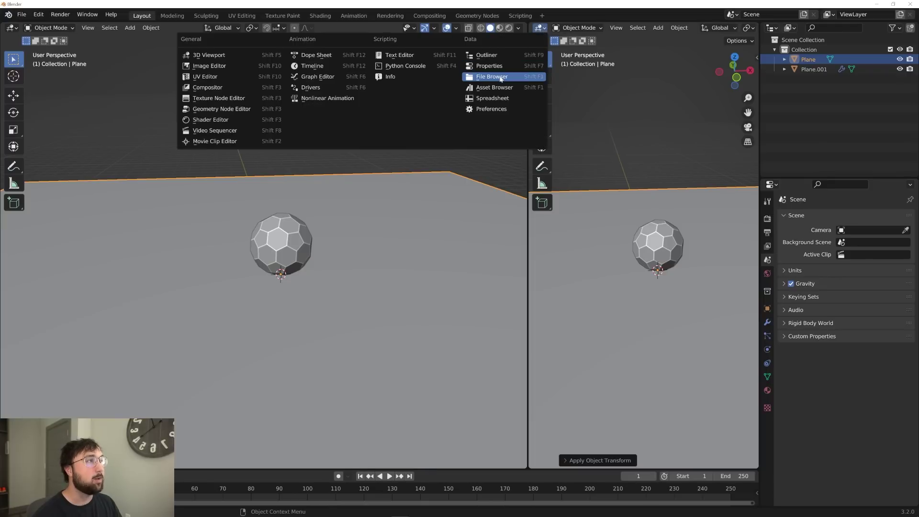
{"action": "left_click", "coordinate": [507, 98]}
{"action": "left_click", "coordinate": [540, 28]}
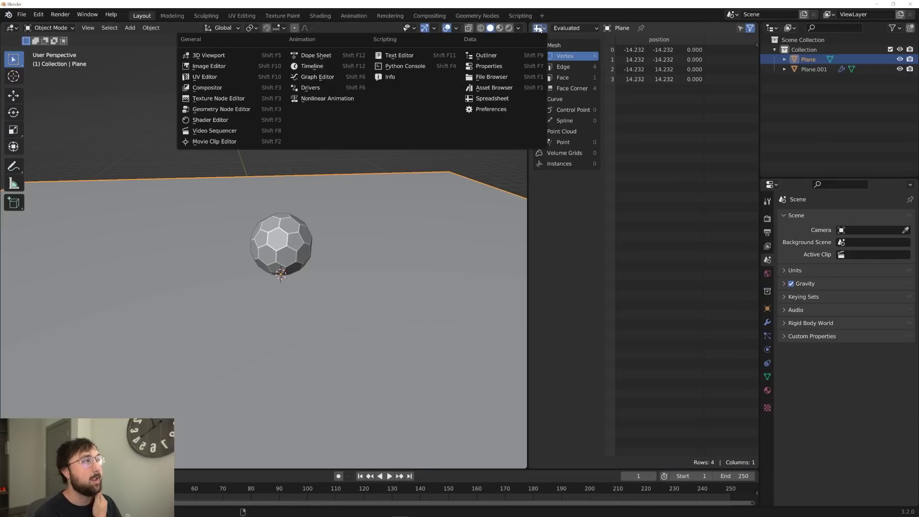
{"action": "left_click", "coordinate": [505, 87]}
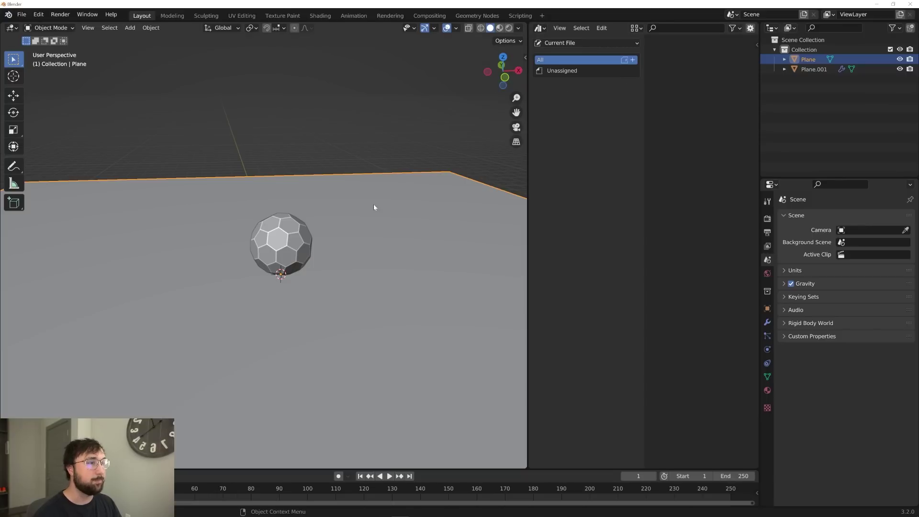
Load the Gobos Light Textures asset library and expand its Gobo catalog.
{"action": "middle_click_drag", "start_coordinate": [375, 206], "coordinate": [375, 197]}
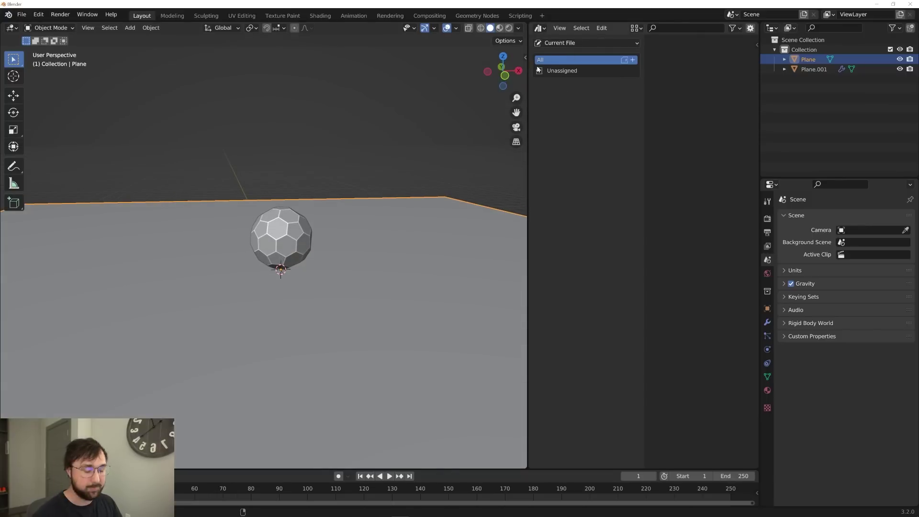
{"action": "left_click", "coordinate": [556, 43]}
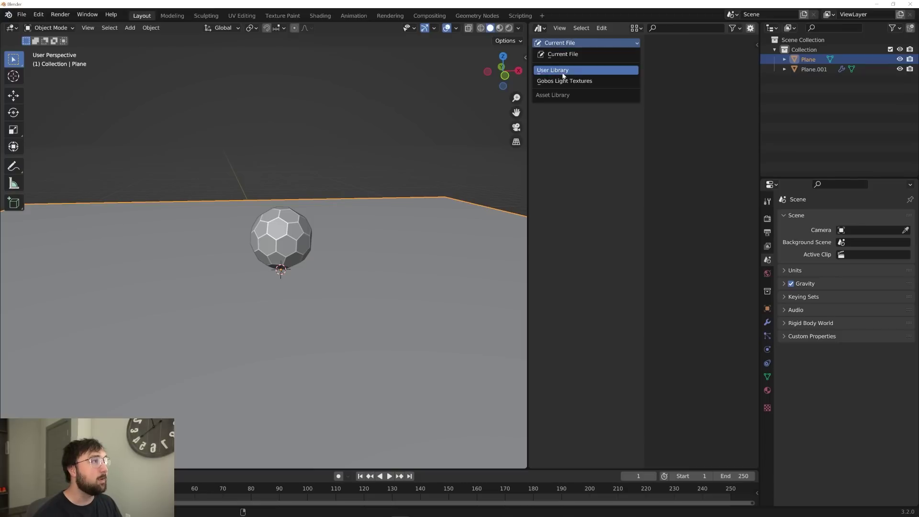
{"action": "left_click", "coordinate": [564, 81]}
{"action": "left_click", "coordinate": [550, 71]}
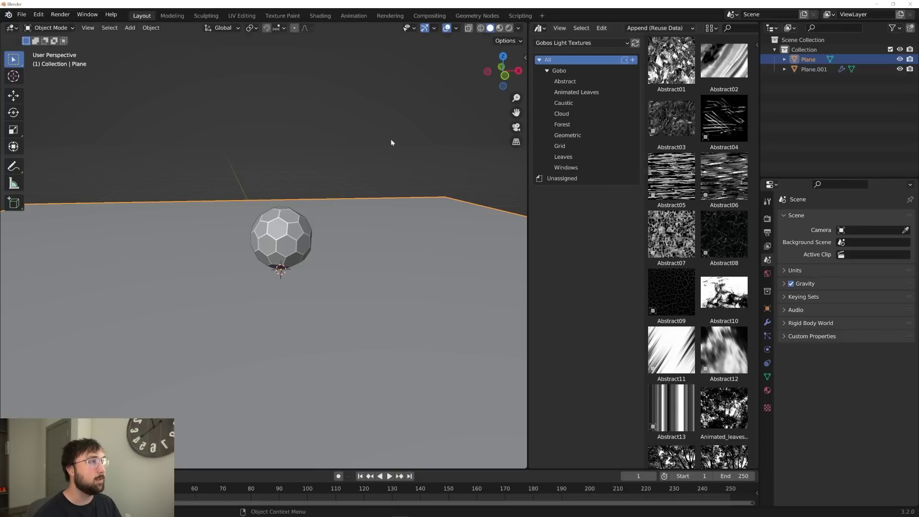
Show the render settings, switch the viewport to rendered shading and deselect the floor plane.
{"action": "left_click", "coordinate": [767, 219]}
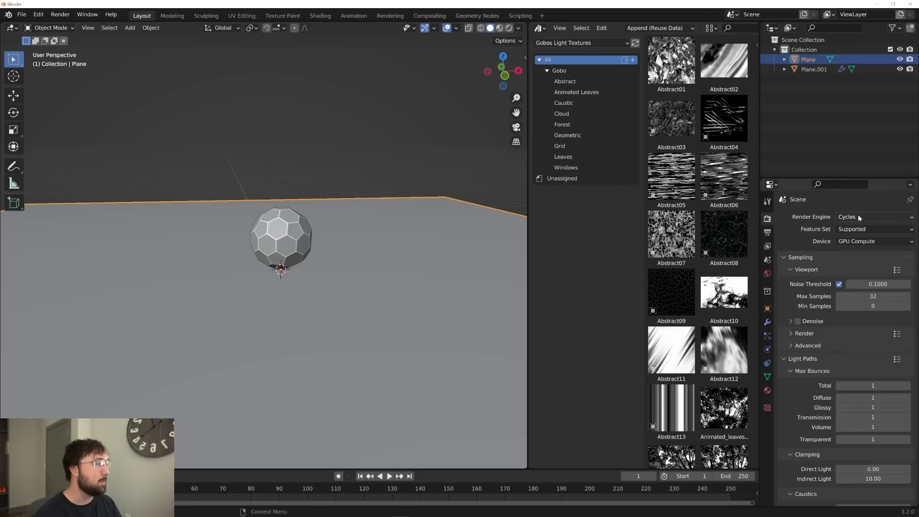
{"action": "left_click", "coordinate": [508, 28]}
{"action": "scroll", "coordinate": [390, 192], "scroll_direction": "up", "scroll_amount": 5}
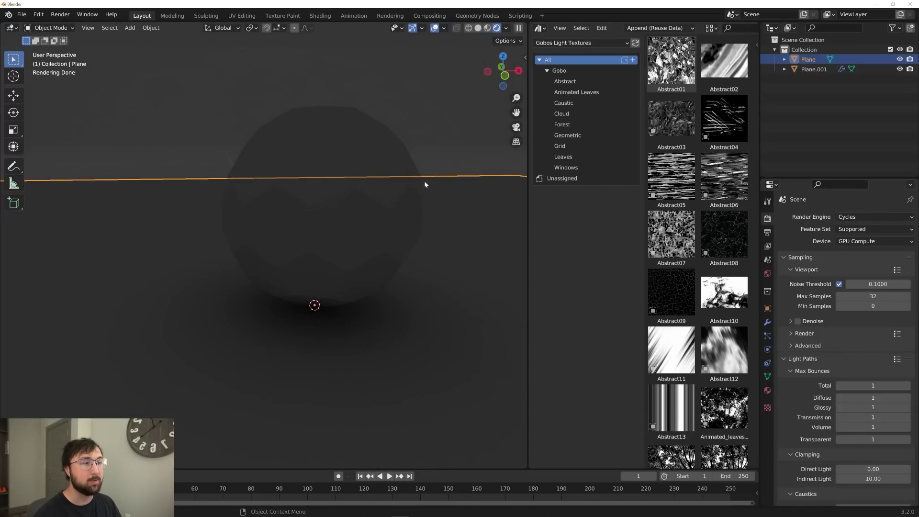
{"action": "scroll", "coordinate": [445, 180], "scroll_direction": "down", "scroll_amount": 3}
{"action": "left_click", "coordinate": [401, 139]}
{"action": "middle_click_drag", "start_coordinate": [401, 138], "coordinate": [378, 173]}
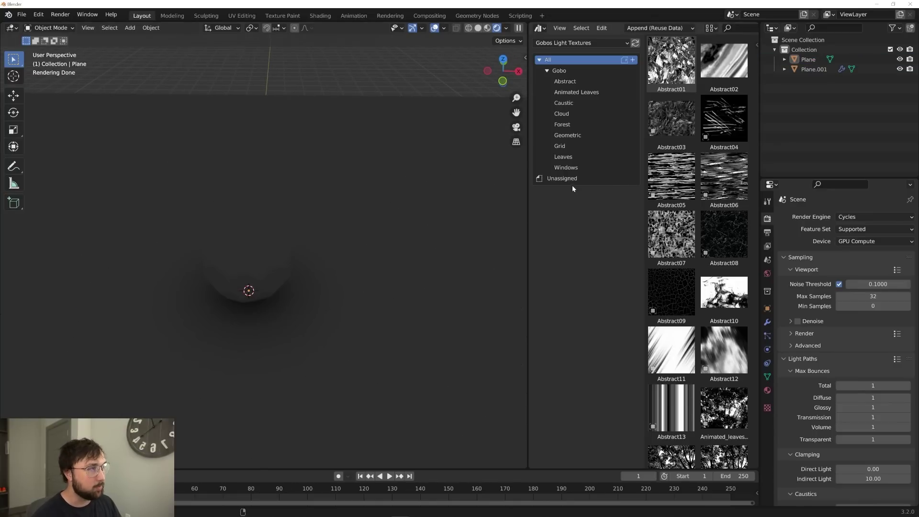
Add the Leaves04 gobo light from the Leaves catalog to the scene and rescale it.
{"action": "left_click", "coordinate": [588, 156]}
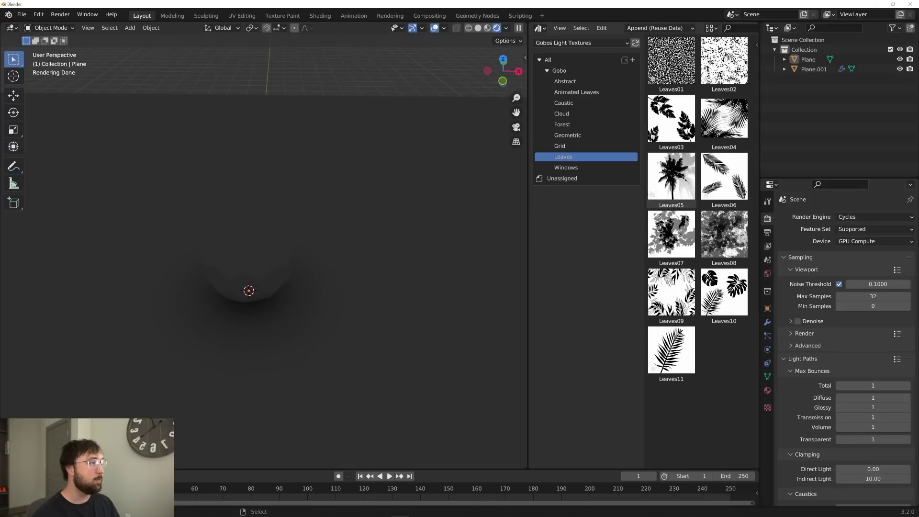
{"action": "left_click_drag", "start_coordinate": [723, 118], "coordinate": [441, 276]}
{"action": "middle_click_drag", "start_coordinate": [443, 274], "coordinate": [446, 234]}
{"action": "scroll", "coordinate": [443, 256], "scroll_direction": "down", "scroll_amount": 4}
{"action": "middle_click_drag", "start_coordinate": [402, 293], "coordinate": [352, 163]}
{"action": "key", "text": "s"}
{"action": "left_click", "coordinate": [383, 290]}
{"action": "key", "text": "s"}
{"action": "left_click", "coordinate": [405, 275]}
Move the Leaves04 light high above the floor and trackball-rotate it so its leaf pattern falls on the sphere.
{"action": "key", "text": "g"}
{"action": "left_click", "coordinate": [317, 294]}
{"action": "middle_click_drag", "start_coordinate": [317, 295], "coordinate": [394, 234]}
{"action": "key", "text": "g"}
{"action": "left_click", "coordinate": [474, 231]}
{"action": "key", "text": "r"}
{"action": "key", "text": "r"}
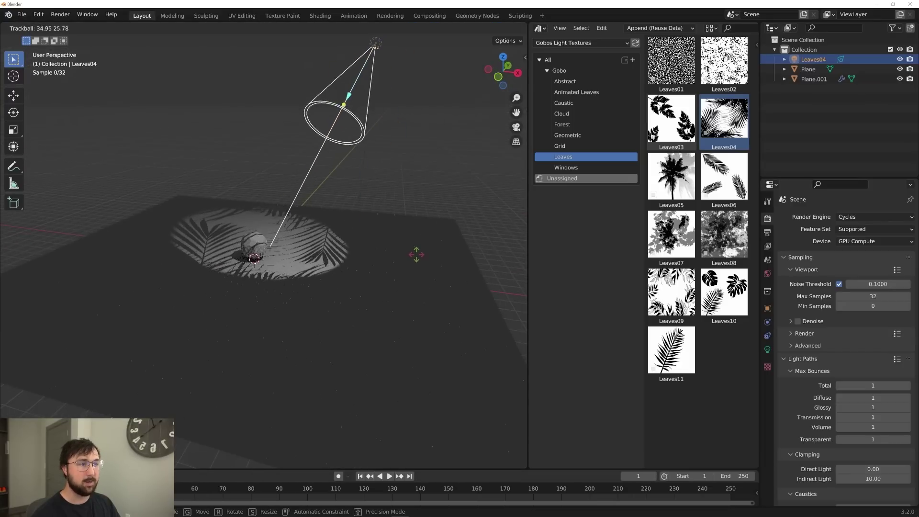
{"action": "left_click", "coordinate": [418, 254]}
Soften the Leaves04 light with a radius of 0.14 m and set its power to 5000 W.
{"action": "scroll", "coordinate": [311, 263], "scroll_direction": "up", "scroll_amount": 10}
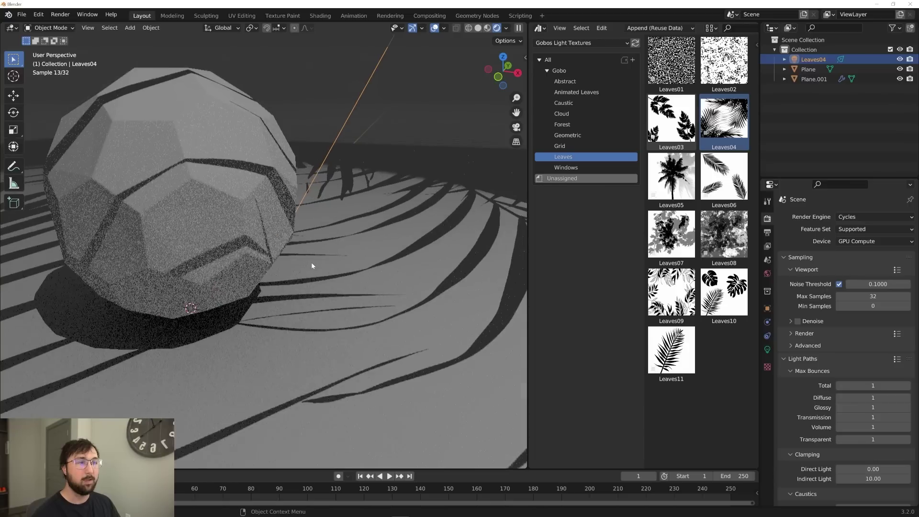
{"action": "middle_click_drag", "start_coordinate": [348, 275], "coordinate": [383, 273]}
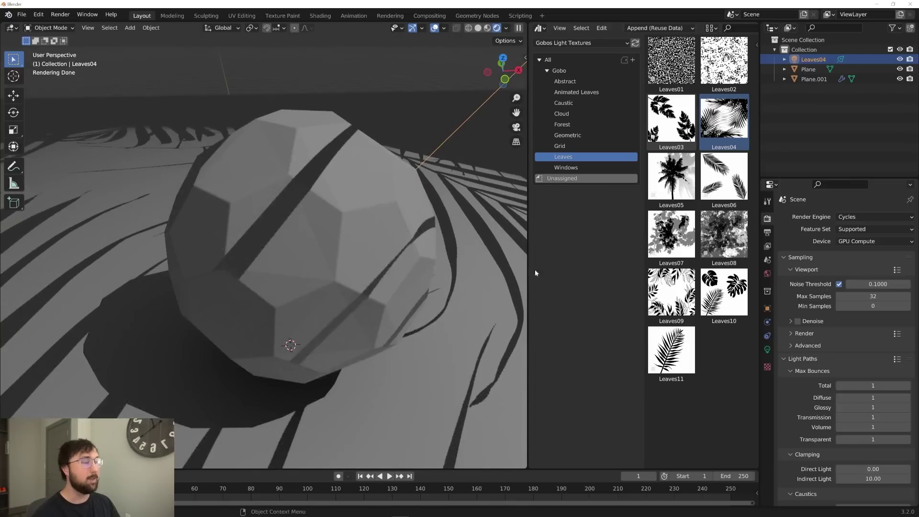
{"action": "left_click", "coordinate": [766, 349]}
{"action": "left_click_drag", "start_coordinate": [866, 297], "coordinate": [876, 298]}
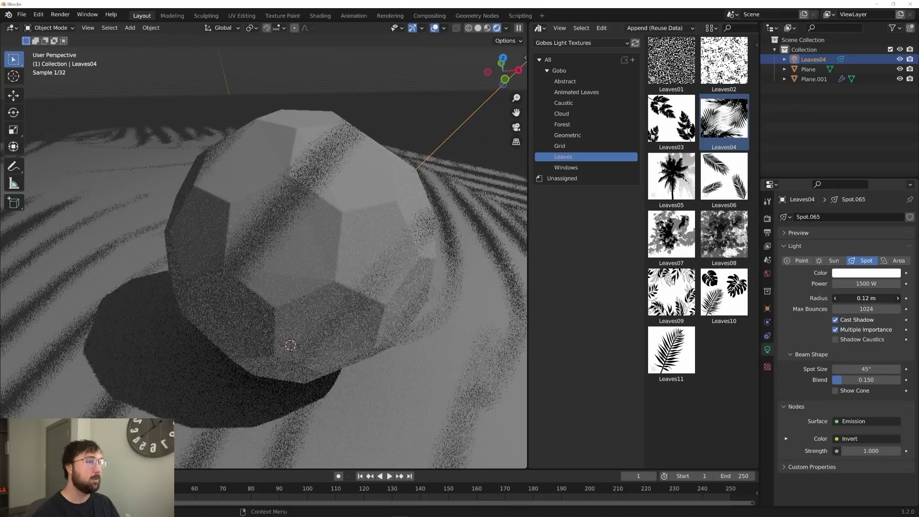
{"action": "double_click", "coordinate": [867, 284]}
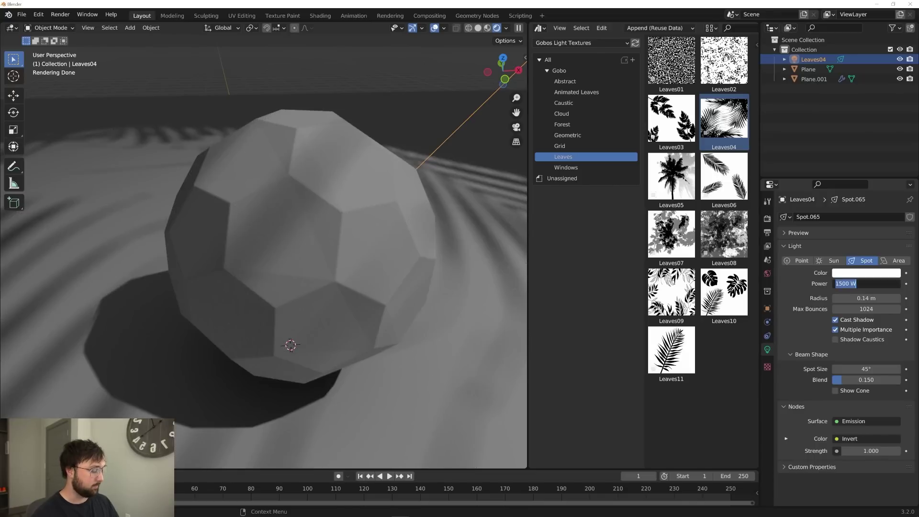
{"action": "type", "text": "5000"}
{"action": "key", "text": "Return"}
Delete the Leaves04 light from the scene.
{"action": "scroll", "coordinate": [407, 274], "scroll_direction": "down", "scroll_amount": 6}
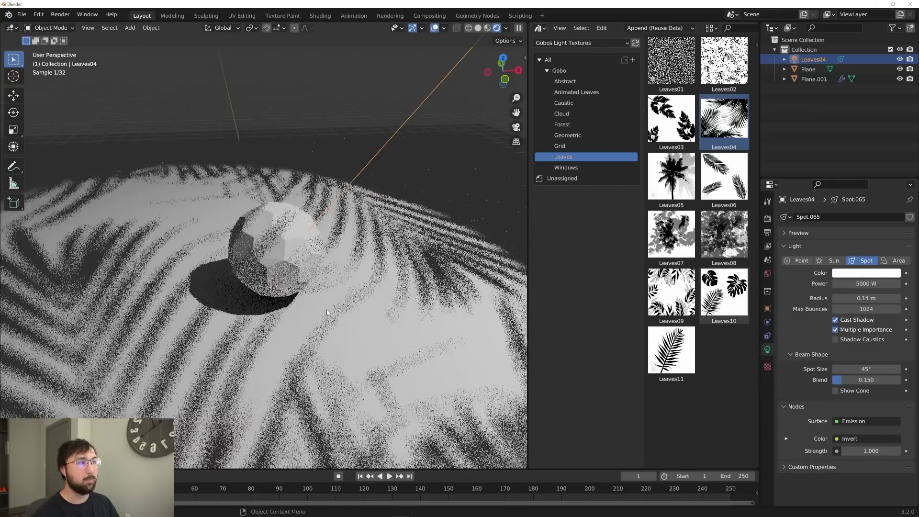
{"action": "middle_click_drag", "start_coordinate": [187, 304], "coordinate": [260, 285]}
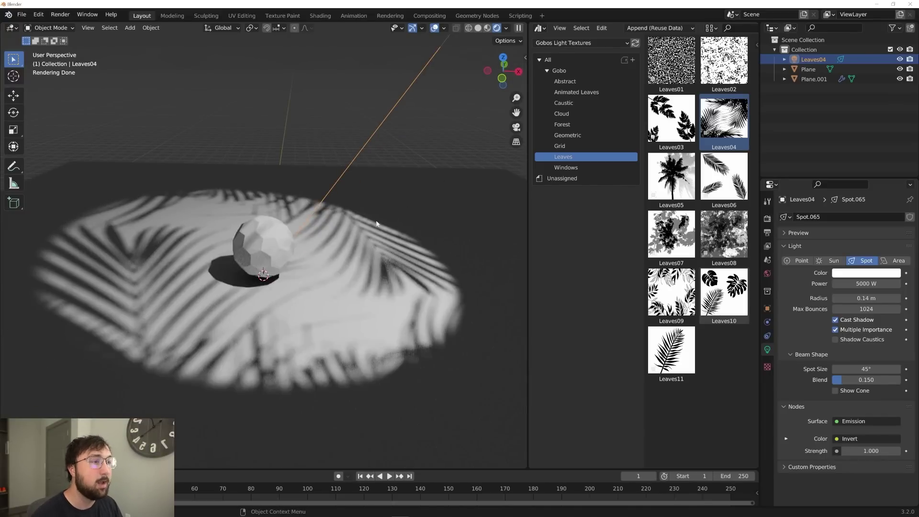
{"action": "key", "text": "Delete"}
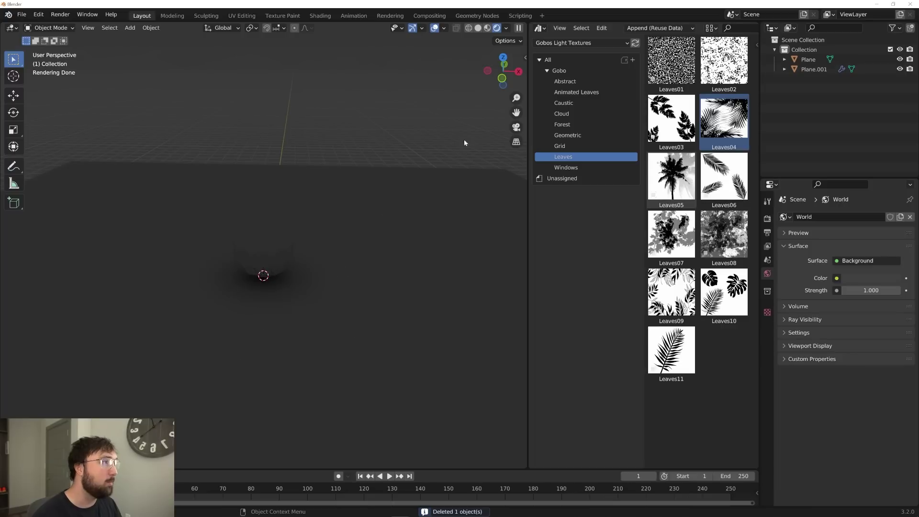
Browse the Grid, Geometric, Forest and Caustic catalogs, add the caustic03 gobo light to the scene and scale it down.
{"action": "left_click", "coordinate": [563, 146]}
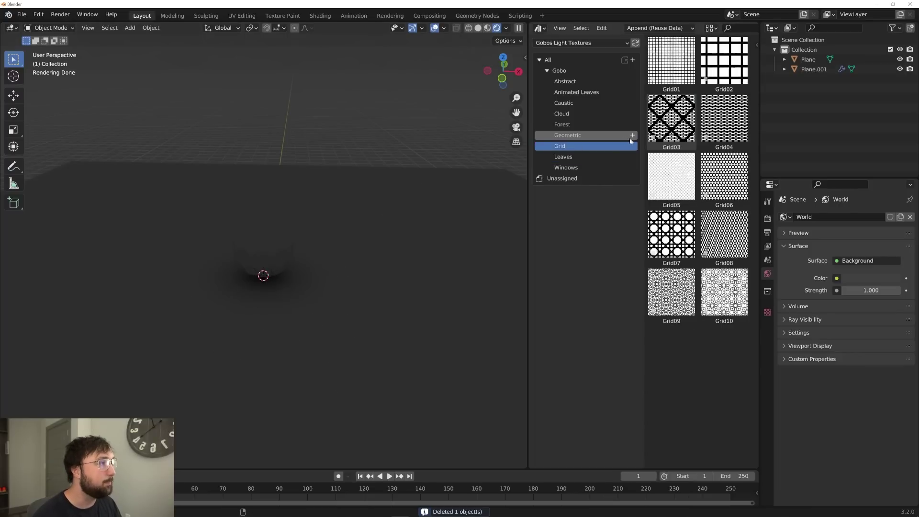
{"action": "left_click", "coordinate": [580, 137]}
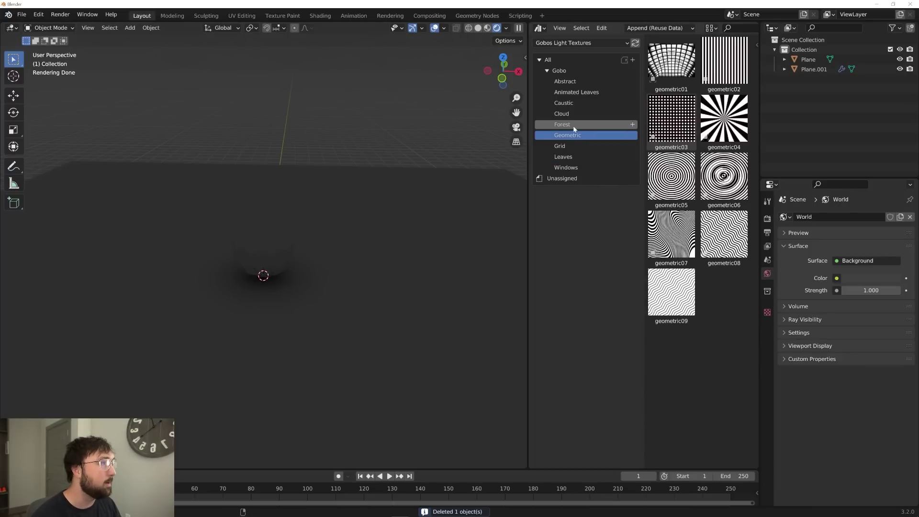
{"action": "left_click", "coordinate": [574, 127]}
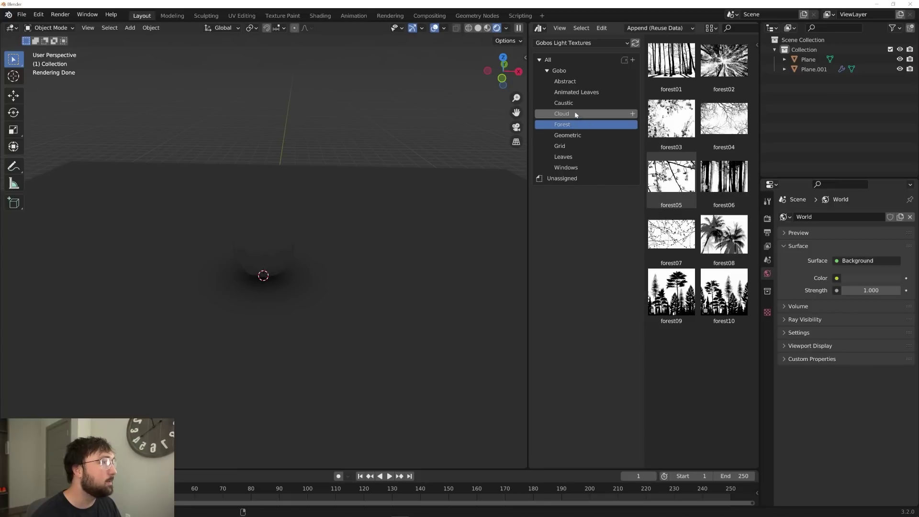
{"action": "left_click", "coordinate": [564, 103]}
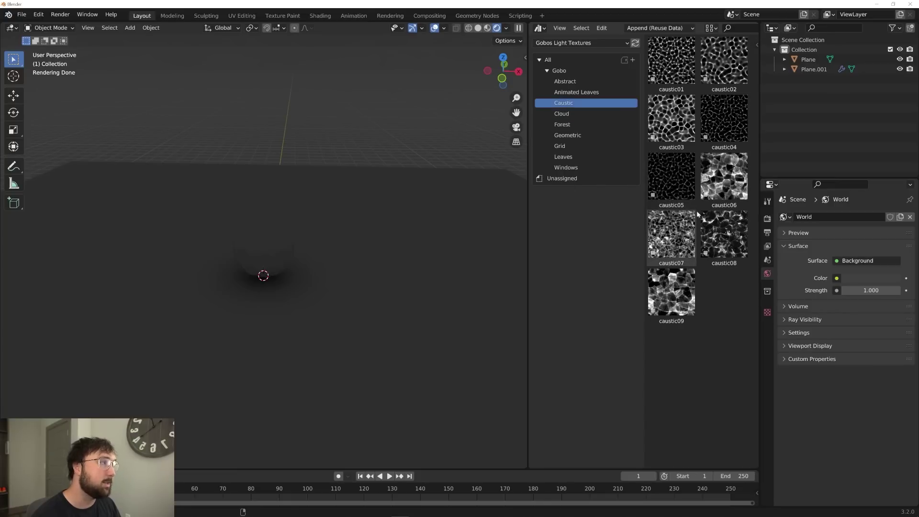
{"action": "left_click_drag", "start_coordinate": [673, 122], "coordinate": [384, 261]}
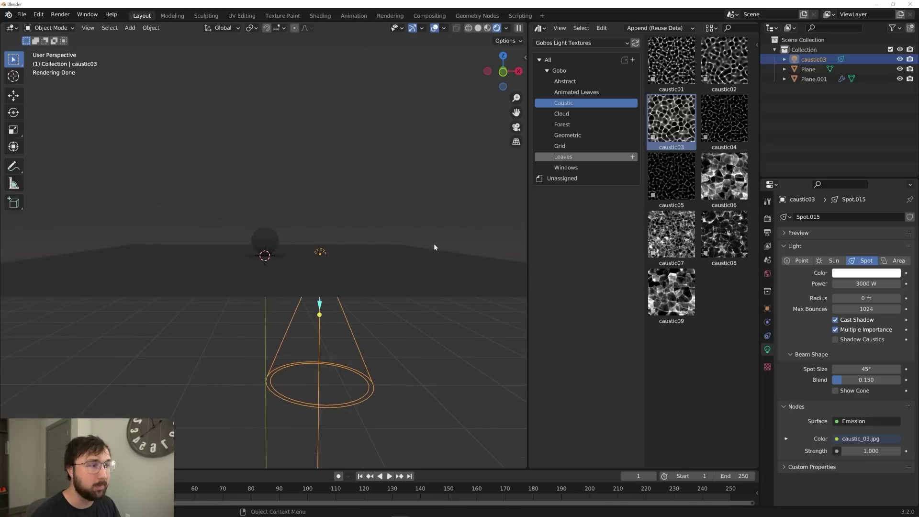
{"action": "key", "text": "s"}
{"action": "left_click", "coordinate": [373, 255]}
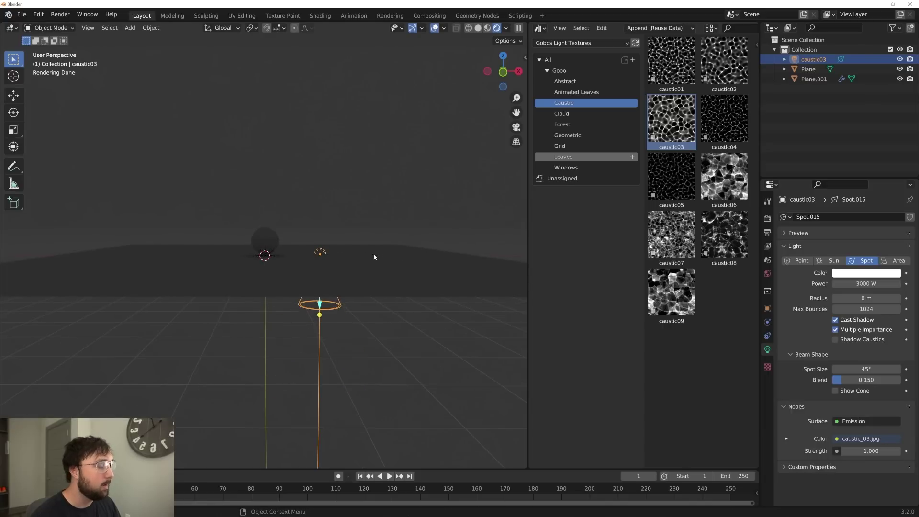
Move the caustic03 light directly above the sphere so its pattern covers the sphere and surrounding floor.
{"action": "key", "text": "g"}
{"action": "left_click", "coordinate": [400, 113]}
{"action": "middle_click_drag", "start_coordinate": [400, 113], "coordinate": [396, 206]}
{"action": "key", "text": "g"}
{"action": "left_click", "coordinate": [357, 136]}
{"action": "middle_click_drag", "start_coordinate": [359, 144], "coordinate": [323, 208]}
{"action": "key", "text": "g"}
{"action": "left_click", "coordinate": [293, 253]}
{"action": "scroll", "coordinate": [296, 256], "scroll_direction": "up", "scroll_amount": 4}
{"action": "middle_click_drag", "start_coordinate": [300, 258], "coordinate": [300, 211]}
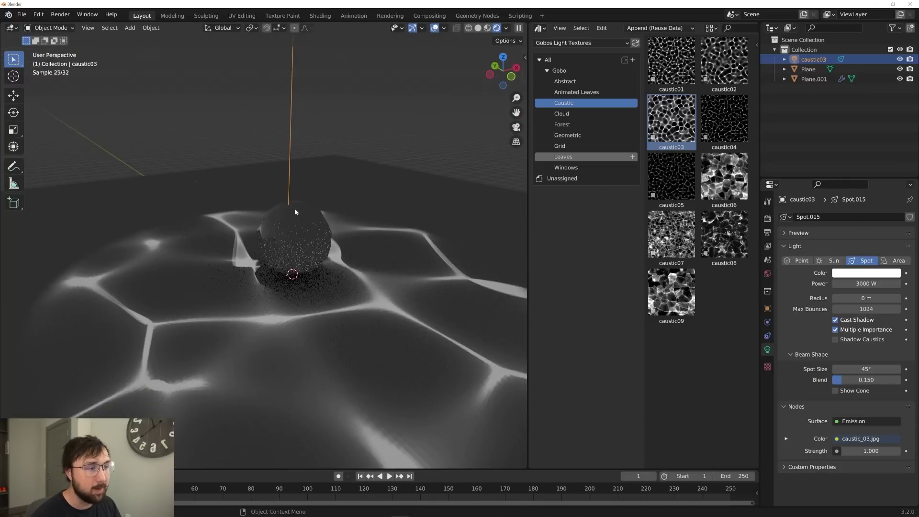
Try a radius of 0.082 m on the caustic03 light and delete the light from the scene.
{"action": "left_click_drag", "start_coordinate": [867, 298], "coordinate": [881, 298]}
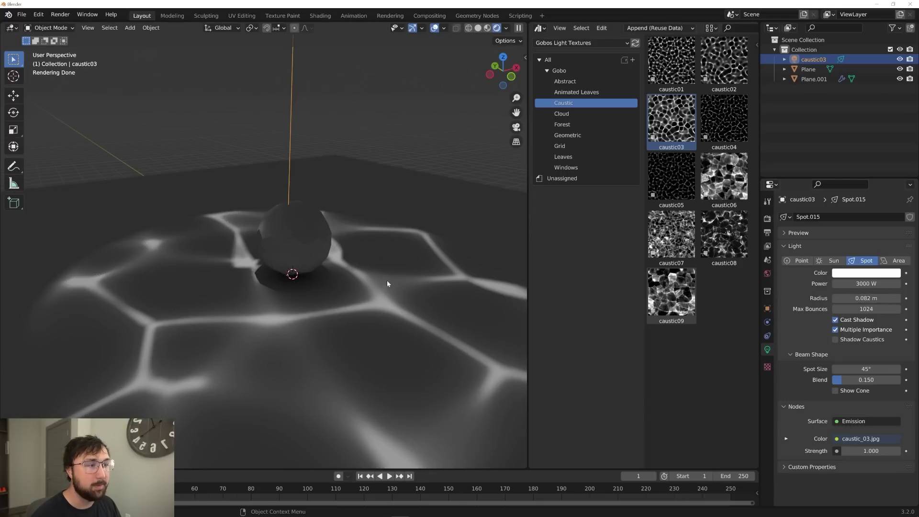
{"action": "middle_click_drag", "start_coordinate": [386, 280], "coordinate": [389, 275]}
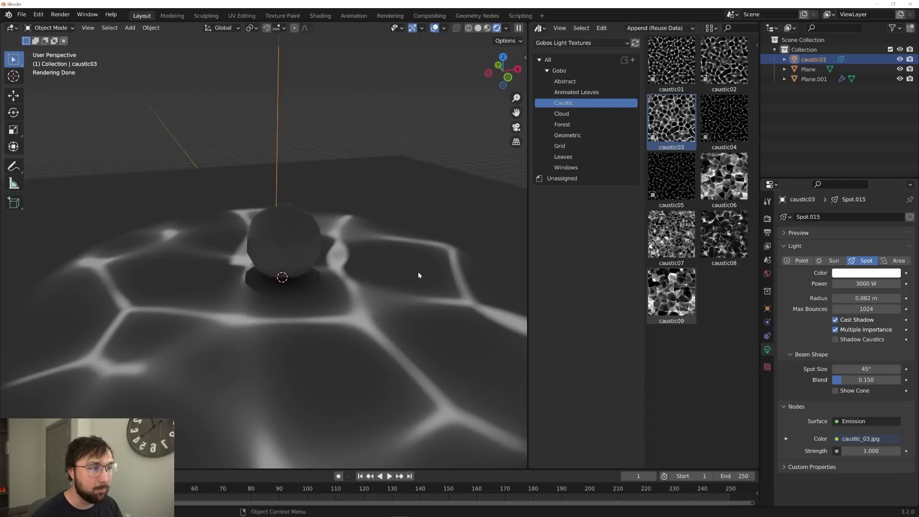
{"action": "key", "text": "Delete"}
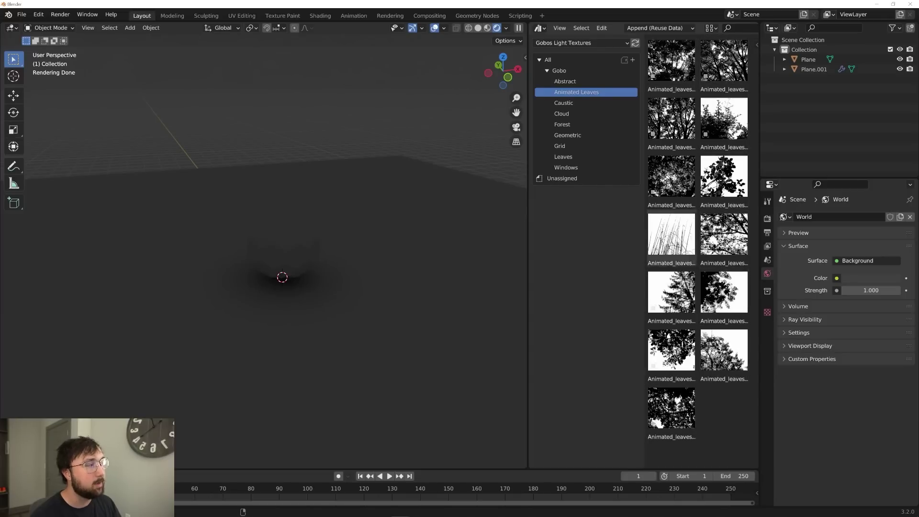
Look through the gobo lights in the Windows, Grid and Animated Leaves catalogs.
{"action": "left_click", "coordinate": [570, 168]}
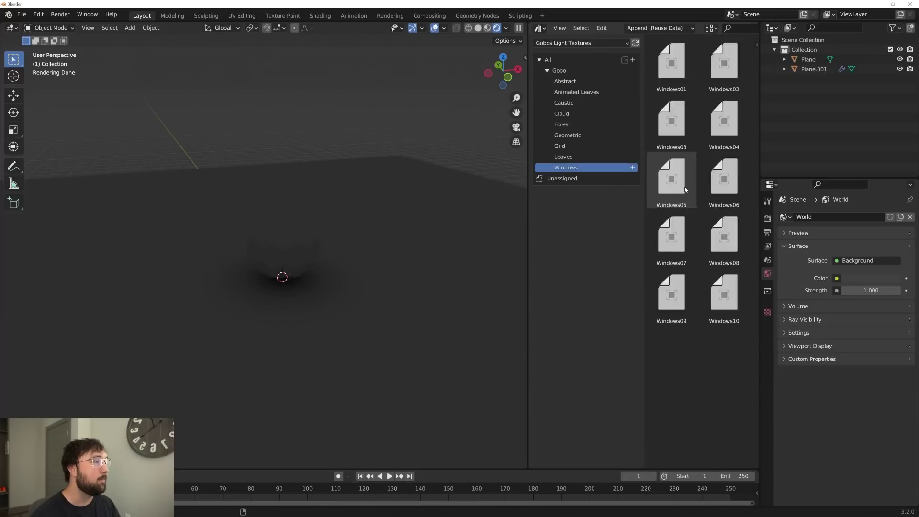
{"action": "left_click", "coordinate": [565, 146]}
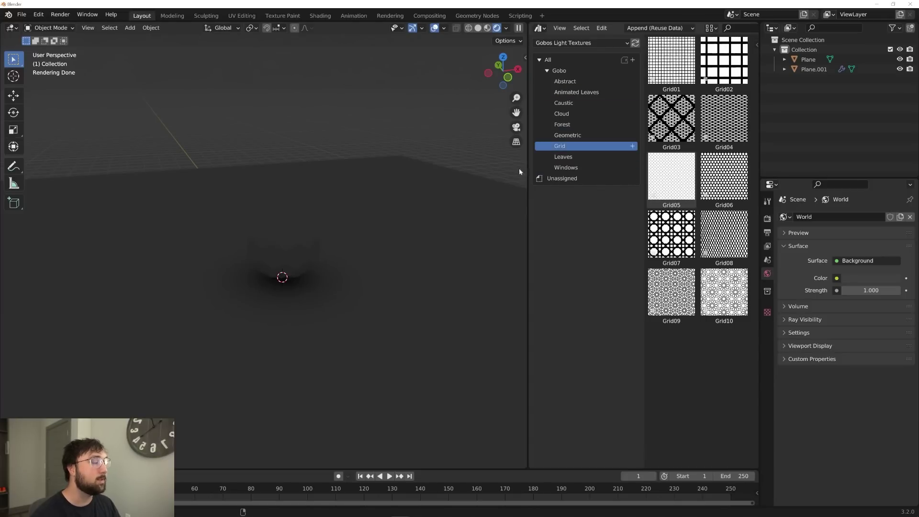
{"action": "left_click", "coordinate": [566, 93]}
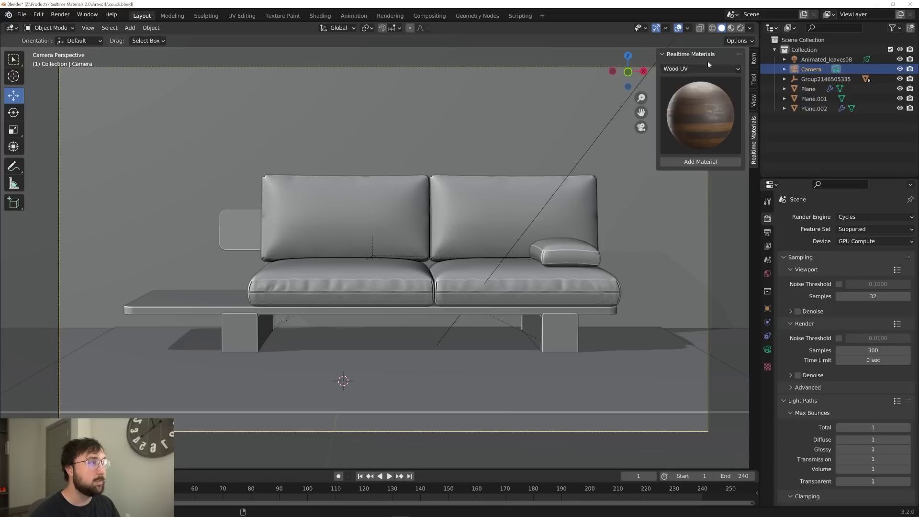
Show the couch scene in rendered shading and hide the Animated_leaves08 light in the viewport.
{"action": "key", "text": "z"}
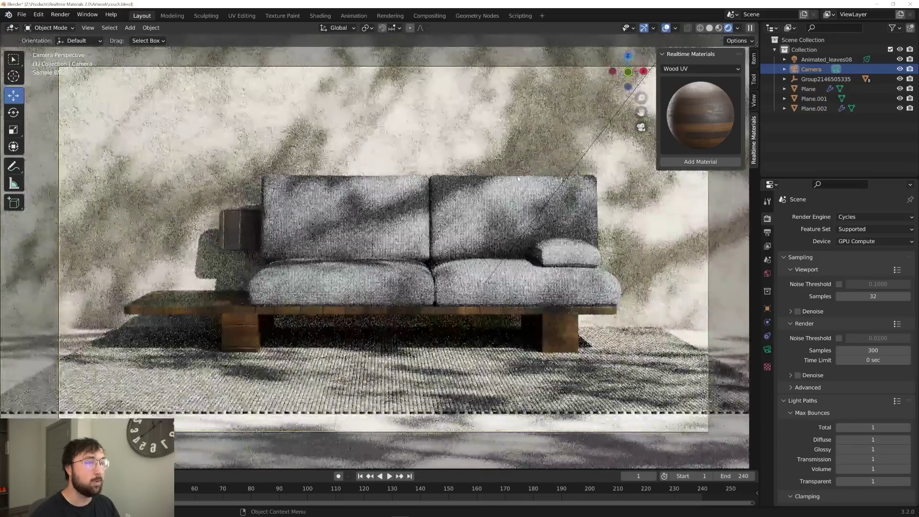
{"action": "scroll", "coordinate": [508, 209], "scroll_direction": "up", "scroll_amount": 1}
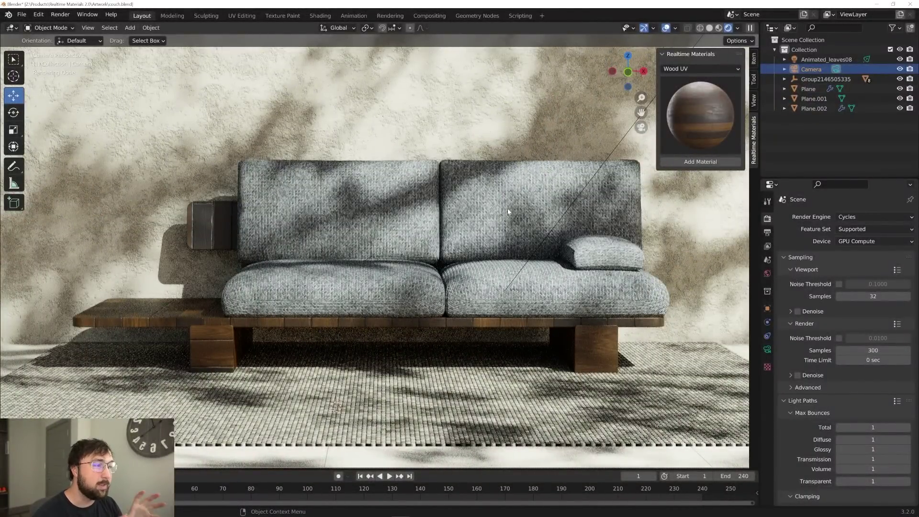
{"action": "left_click", "coordinate": [819, 61]}
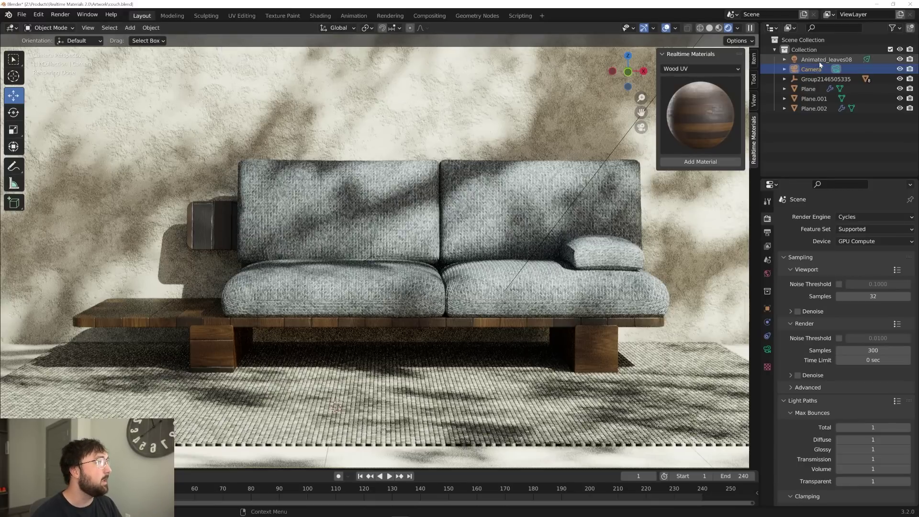
{"action": "left_click", "coordinate": [900, 59]}
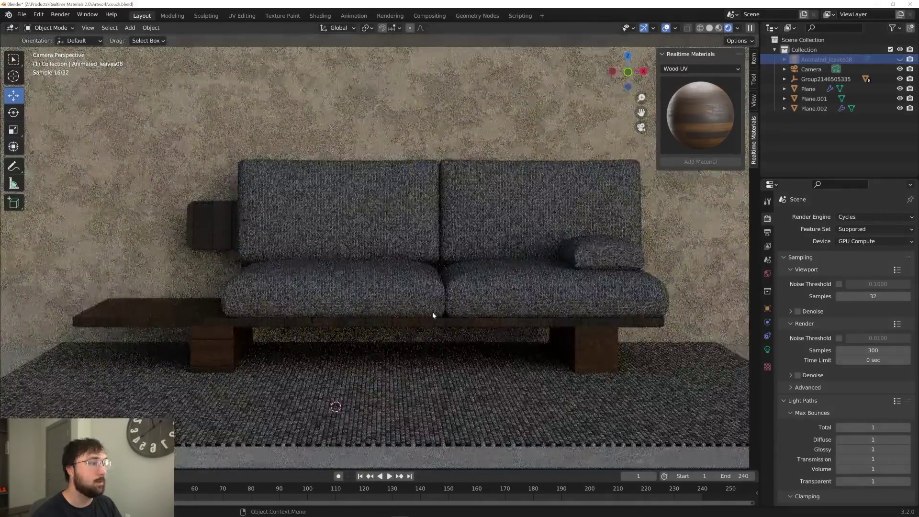
Set the world's sky background strength to 0 and unhide the Animated_leaves08 light.
{"action": "left_click", "coordinate": [767, 273]}
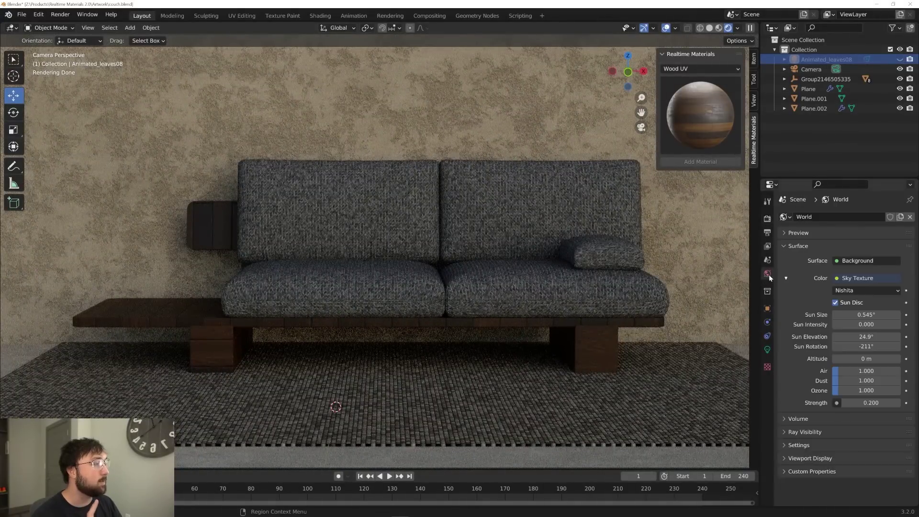
{"action": "left_click_drag", "start_coordinate": [874, 403], "coordinate": [849, 402]}
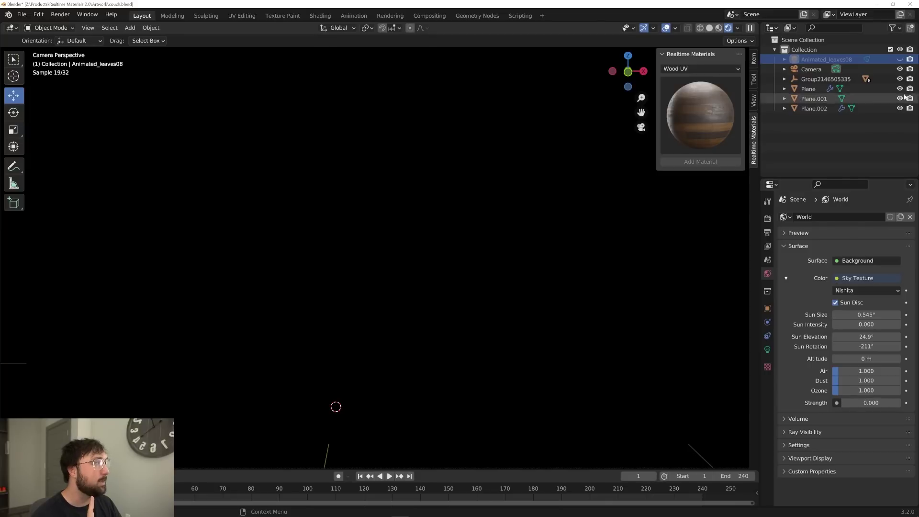
{"action": "left_click", "coordinate": [900, 60]}
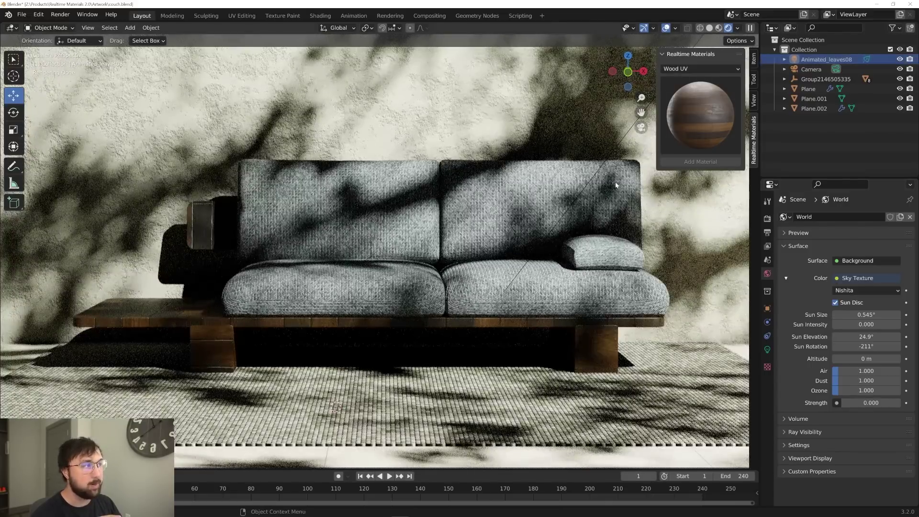
Inspect the couch and its leaf light from outside the camera, return to camera view and set the world background strength to 0.2.
{"action": "middle_click_drag", "start_coordinate": [593, 222], "coordinate": [589, 238]}
{"action": "scroll", "coordinate": [589, 239], "scroll_direction": "down", "scroll_amount": 5}
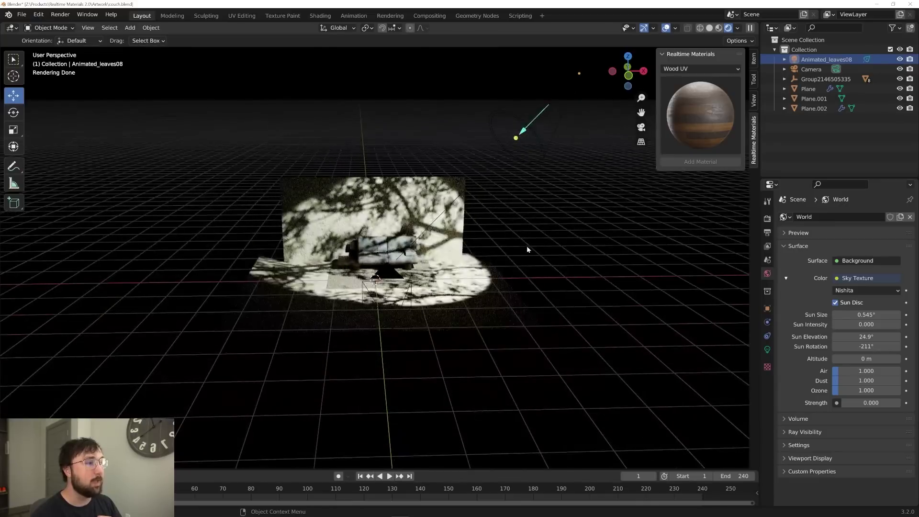
{"action": "scroll", "coordinate": [528, 248], "scroll_direction": "up", "scroll_amount": 2}
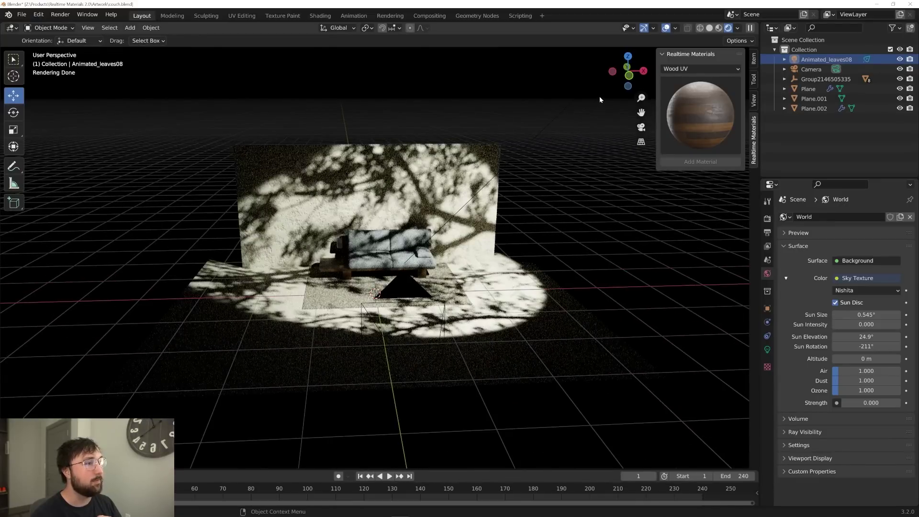
{"action": "scroll", "coordinate": [536, 150], "scroll_direction": "down", "scroll_amount": 2}
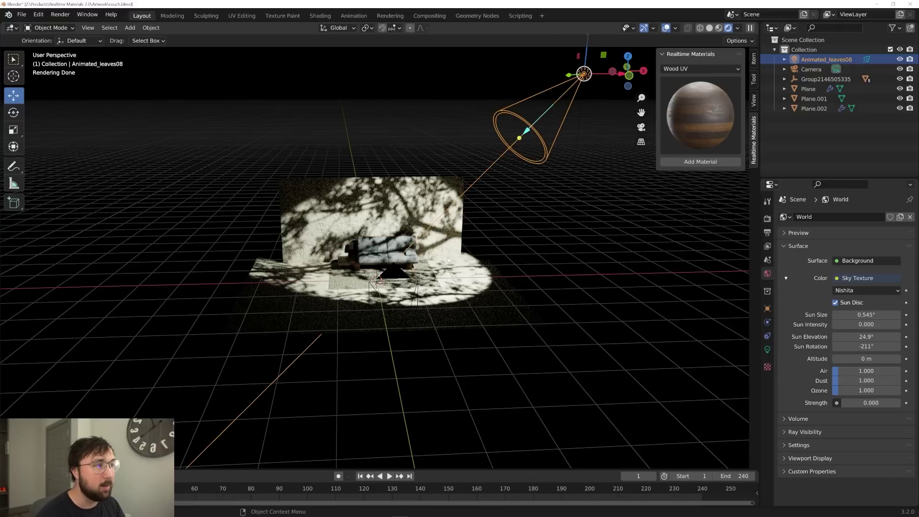
{"action": "scroll", "coordinate": [448, 260], "scroll_direction": "up", "scroll_amount": 3}
{"action": "key", "text": "KP_0"}
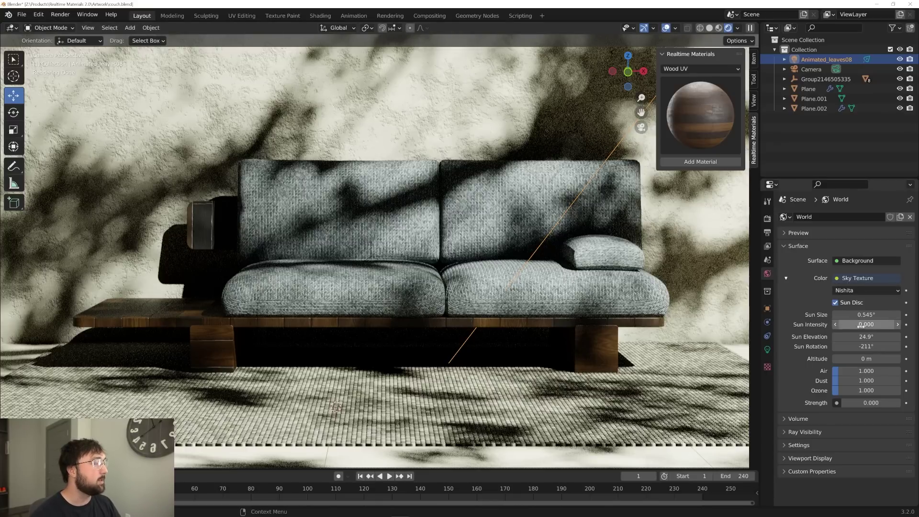
{"action": "left_click", "coordinate": [868, 402]}
{"action": "type", "text": ".2"}
{"action": "key", "text": "Return"}
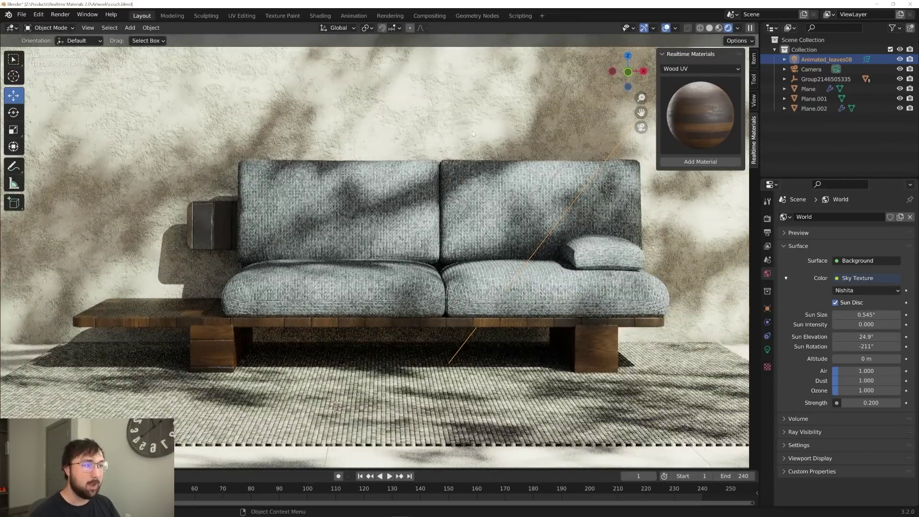
Try a world background strength of 0 in the couch scene's camera view and undo the change.
{"action": "middle_click_drag", "start_coordinate": [482, 241], "coordinate": [450, 262]}
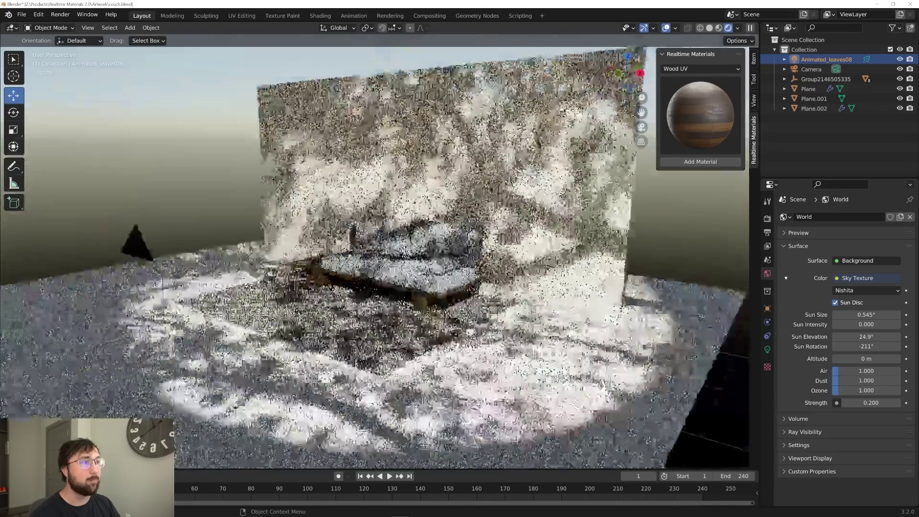
{"action": "scroll", "coordinate": [574, 162], "scroll_direction": "down", "scroll_amount": 5}
{"action": "middle_click_drag", "start_coordinate": [548, 168], "coordinate": [552, 146]}
{"action": "middle_click_drag", "start_coordinate": [202, 267], "coordinate": [514, 359]}
{"action": "key", "text": "KP_0"}
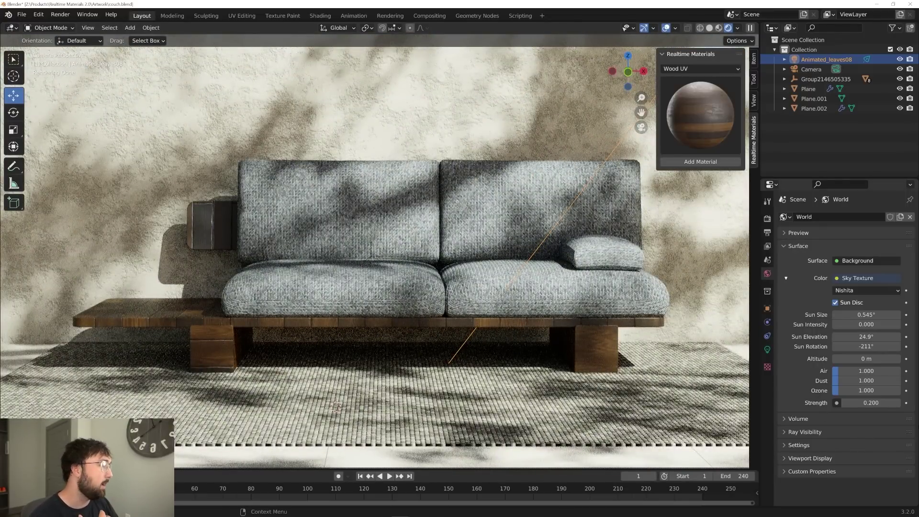
{"action": "left_click_drag", "start_coordinate": [886, 406], "coordinate": [856, 406]}
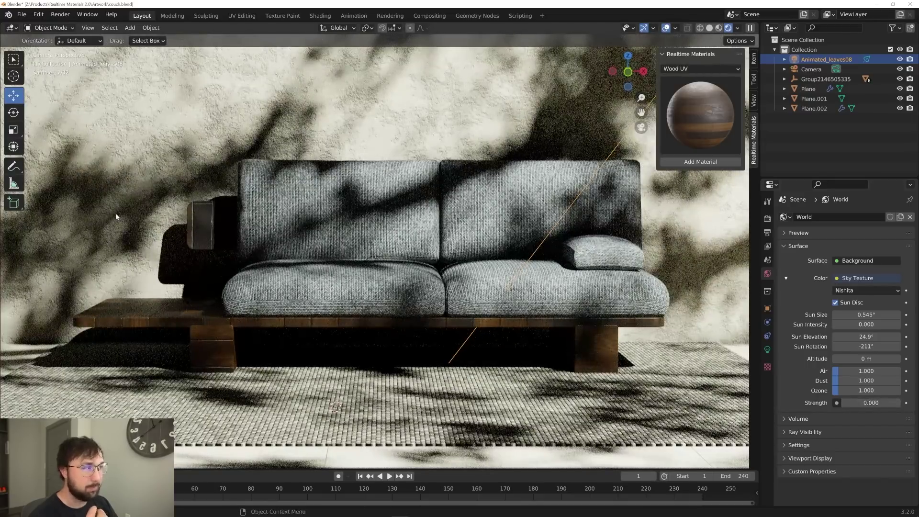
{"action": "key", "text": "ctrl+z"}
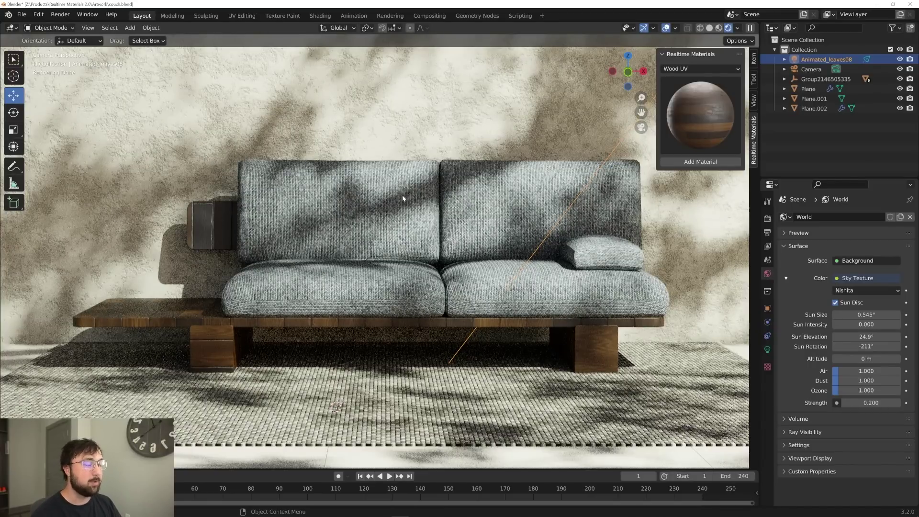
Return the couch scene to solid shading in camera view and switch to the other Blender window containing the sphere scene.
{"action": "middle_click_drag", "start_coordinate": [402, 194], "coordinate": [498, 203]}
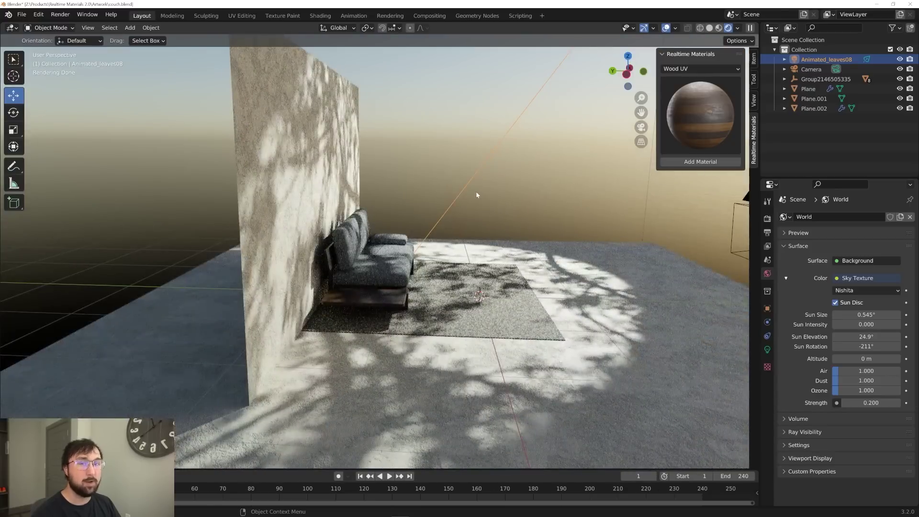
{"action": "key", "text": "KP_0"}
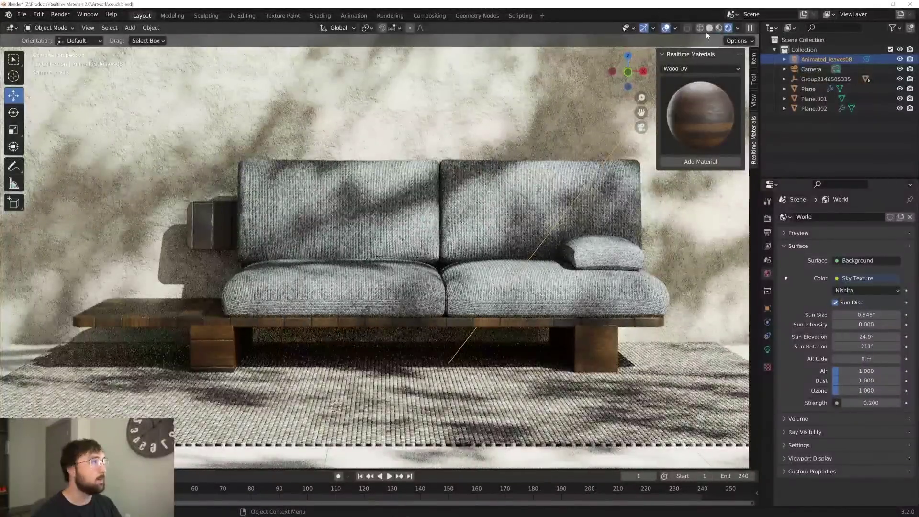
{"action": "left_click", "coordinate": [710, 27]}
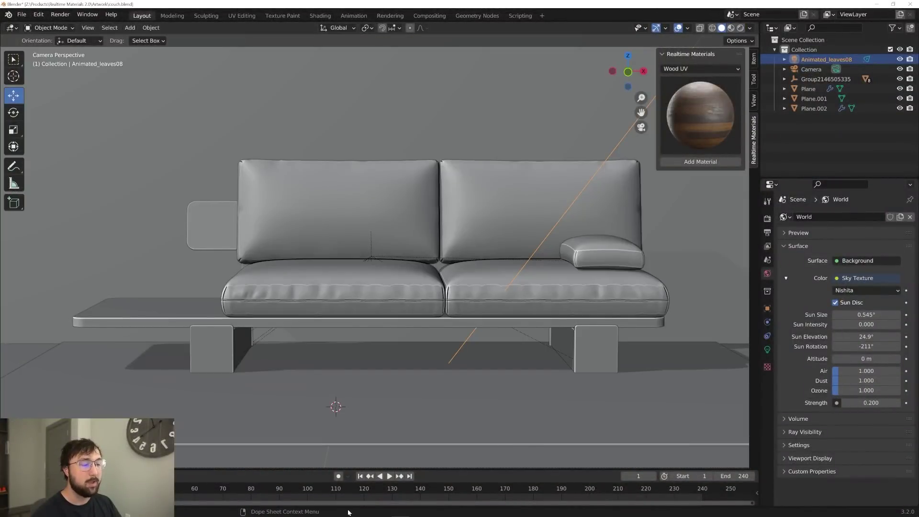
{"action": "mouse_move", "coordinate": [348, 512]}
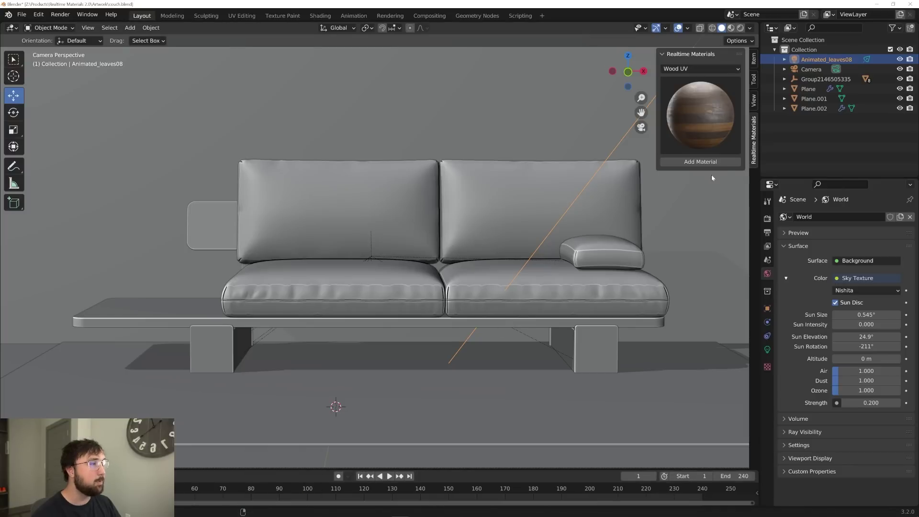
{"action": "mouse_move", "coordinate": [400, 510]}
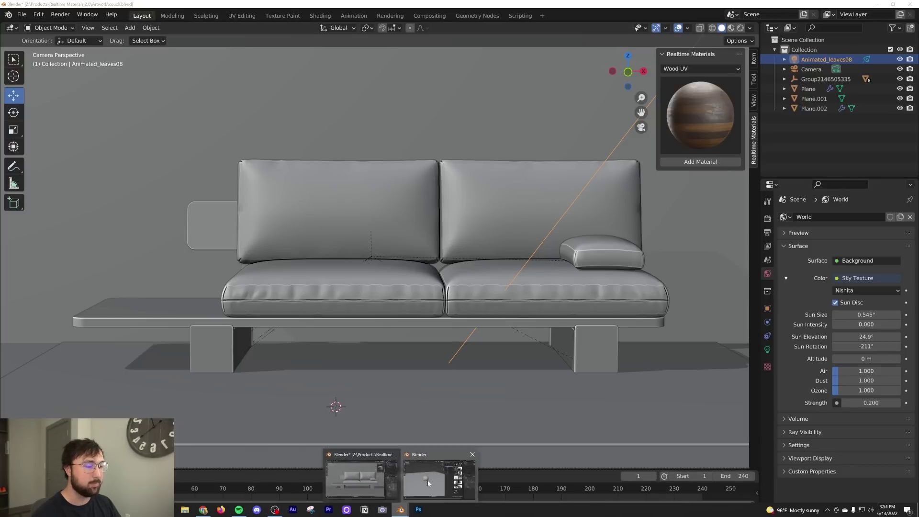
{"action": "left_click", "coordinate": [427, 480]}
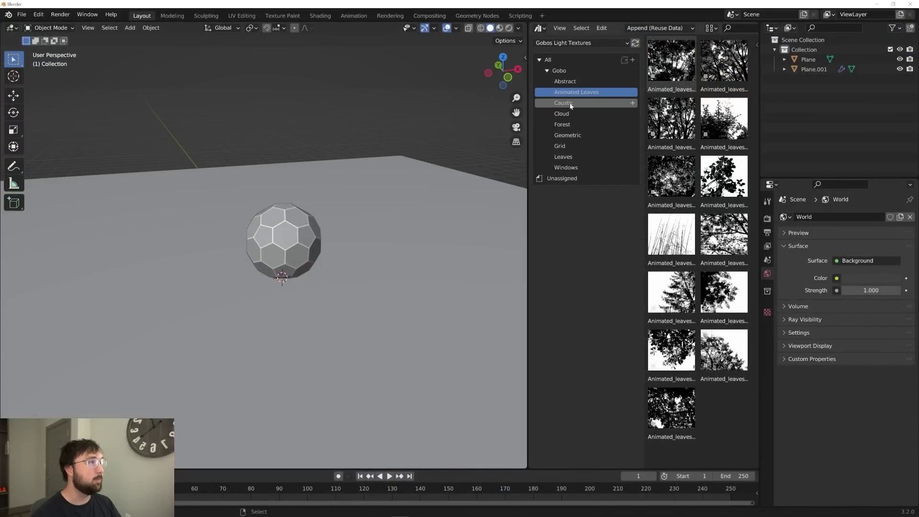
Add the Abstract05 gobo light from the Abstract catalog to the scene in rendered shading and scale it to about 0.42.
{"action": "left_click", "coordinate": [569, 83]}
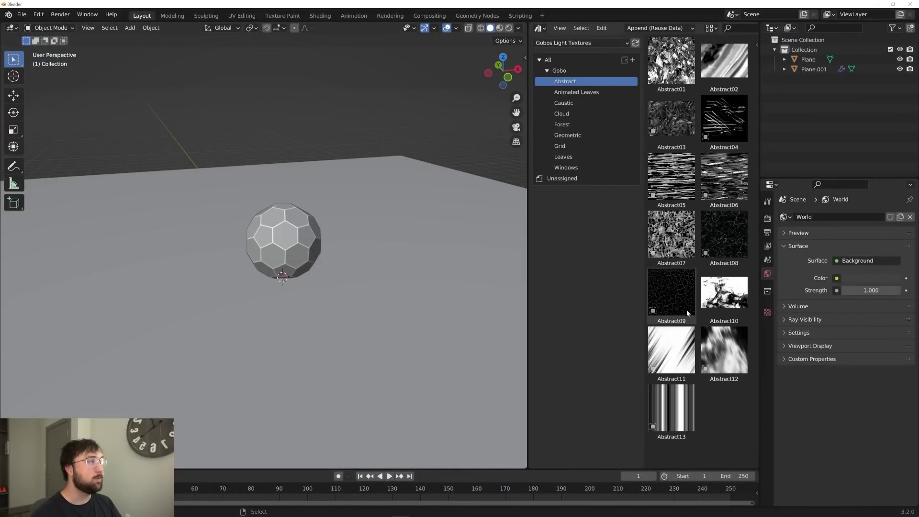
{"action": "left_click", "coordinate": [508, 30]}
{"action": "left_click_drag", "start_coordinate": [671, 178], "coordinate": [385, 319]}
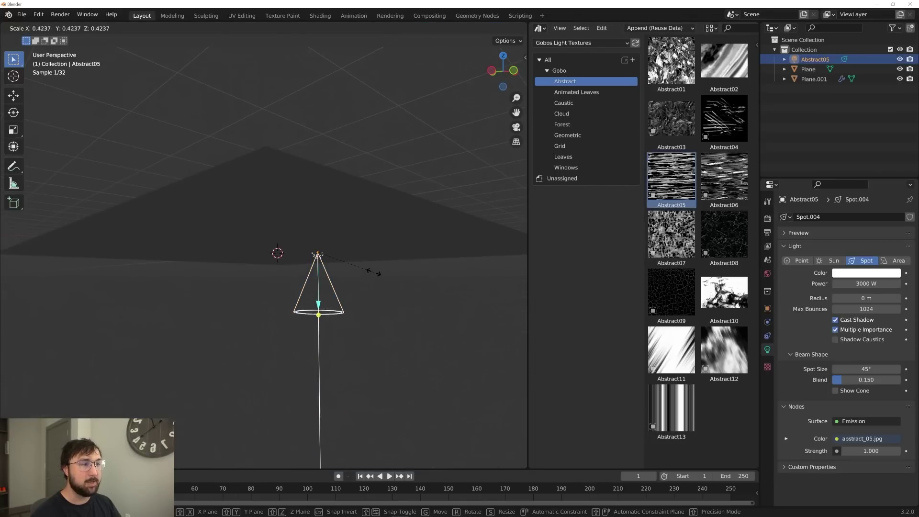
{"action": "left_click", "coordinate": [373, 272]}
Move the Abstract05 light up above the floor and off to one side of the sphere.
{"action": "middle_click_drag", "start_coordinate": [373, 272], "coordinate": [351, 314]}
{"action": "key", "text": "g"}
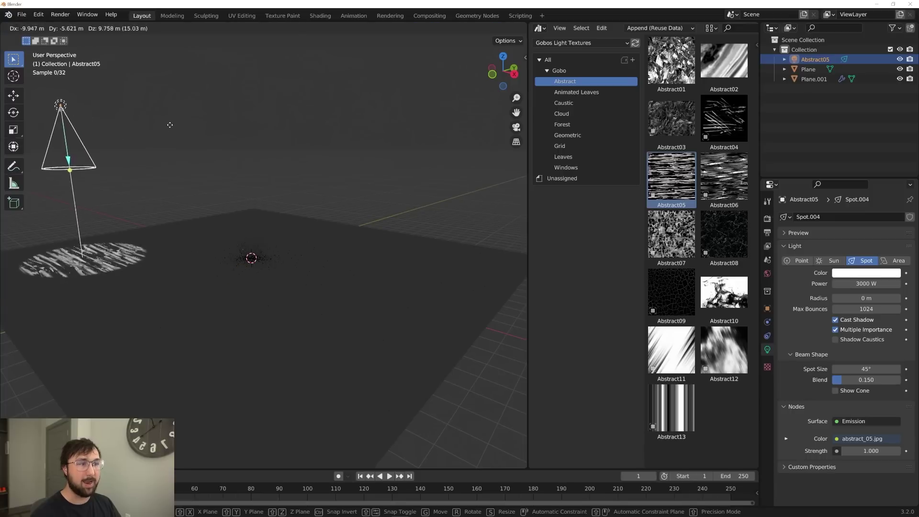
{"action": "left_click", "coordinate": [170, 125]}
{"action": "middle_click_drag", "start_coordinate": [170, 125], "coordinate": [302, 201]}
{"action": "key", "text": "g"}
{"action": "left_click", "coordinate": [363, 206]}
{"action": "middle_click_drag", "start_coordinate": [362, 207], "coordinate": [369, 179]}
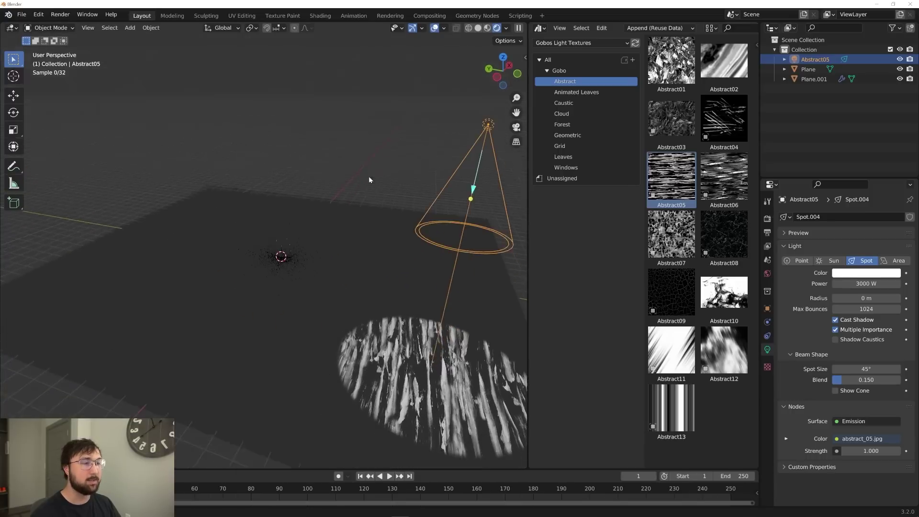
Rotate the Abstract05 light freely so its beam aims diagonally down at the sphere.
{"action": "key", "text": "r"}
{"action": "key", "text": "r"}
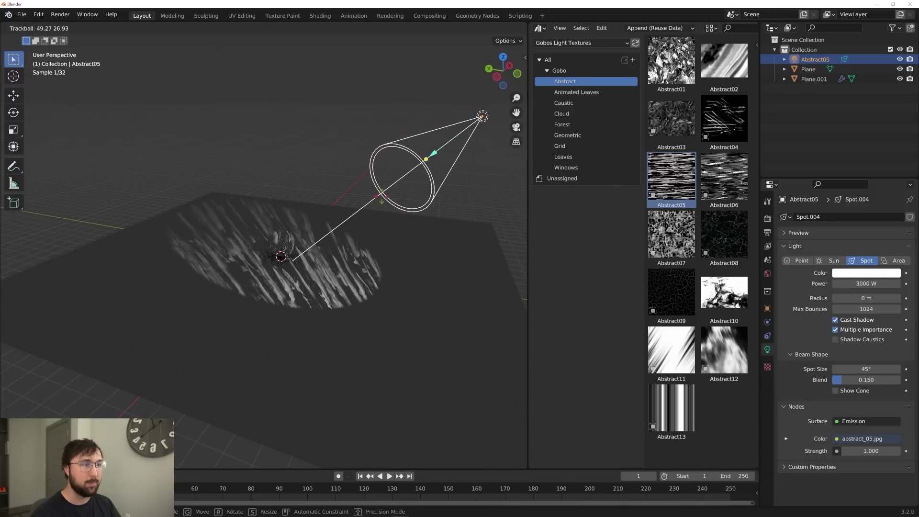
{"action": "left_click", "coordinate": [321, 248]}
Set the Abstract05 light's power to 8000 W.
{"action": "scroll", "coordinate": [321, 250], "scroll_direction": "up", "scroll_amount": 8}
{"action": "middle_click_drag", "start_coordinate": [387, 278], "coordinate": [325, 299]}
{"action": "left_click", "coordinate": [867, 283]}
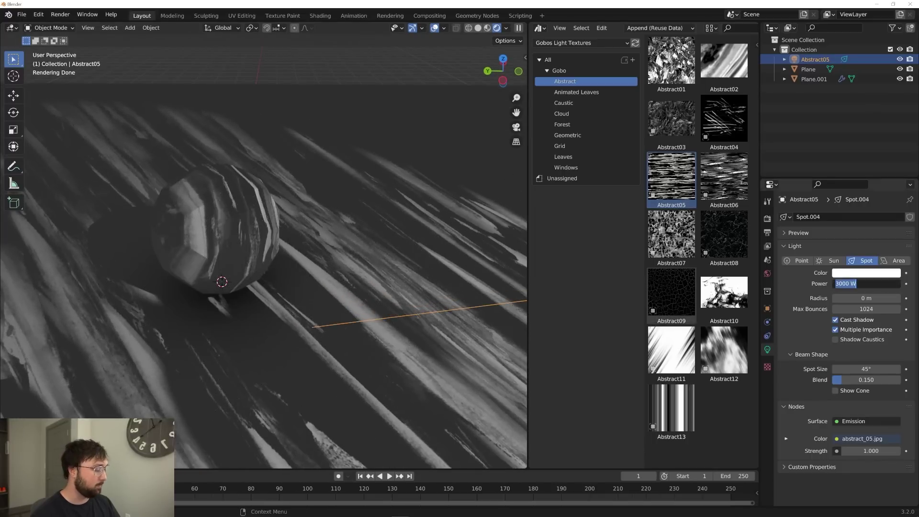
{"action": "key", "text": "Return"}
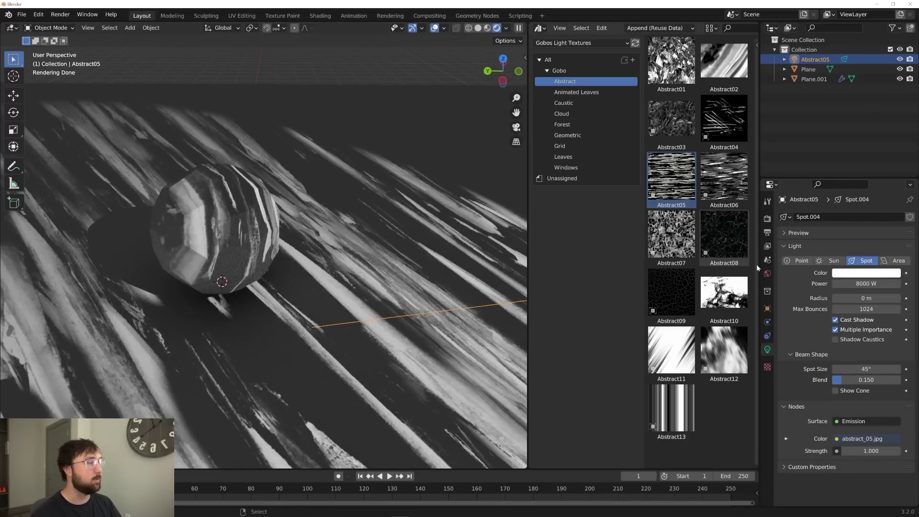
Soften the Abstract05 light with a radius of 0.15 m and set its power to 15000 W.
{"action": "left_click_drag", "start_coordinate": [850, 299], "coordinate": [858, 299]}
{"action": "middle_click_drag", "start_coordinate": [273, 295], "coordinate": [380, 250]}
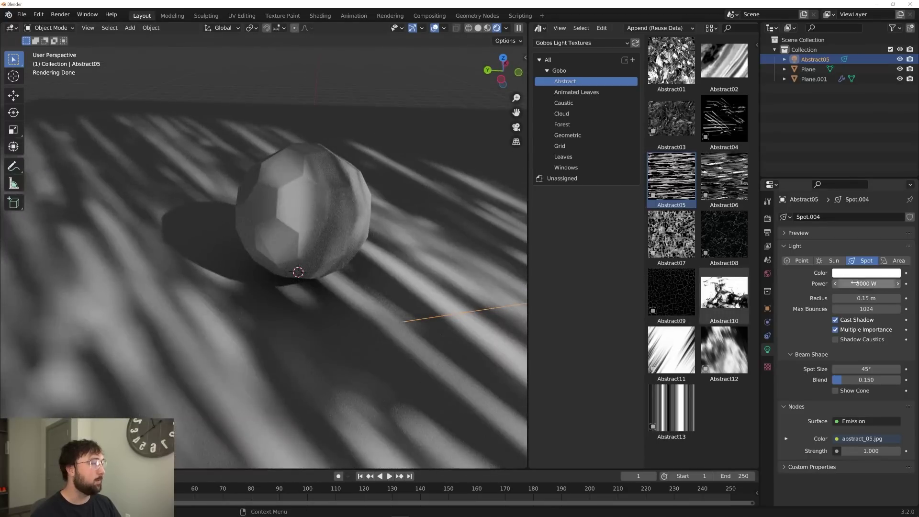
{"action": "left_click", "coordinate": [875, 283]}
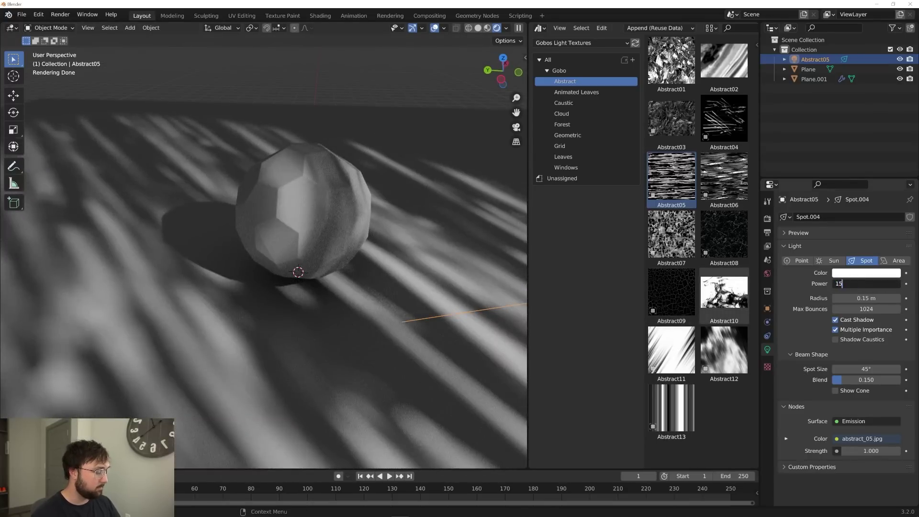
{"action": "key", "text": "Return"}
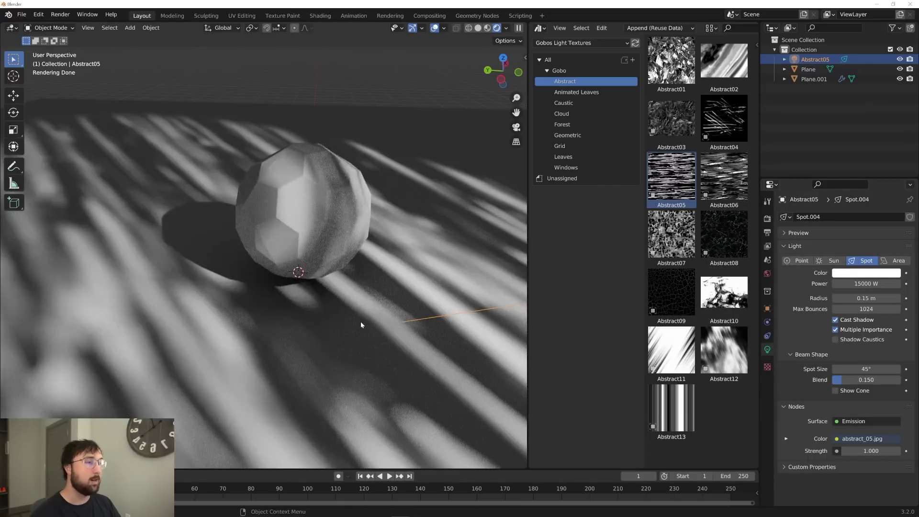
Assign a Sky Texture to the world background color.
{"action": "middle_click_drag", "start_coordinate": [361, 324], "coordinate": [330, 330]}
{"action": "left_click", "coordinate": [768, 274]}
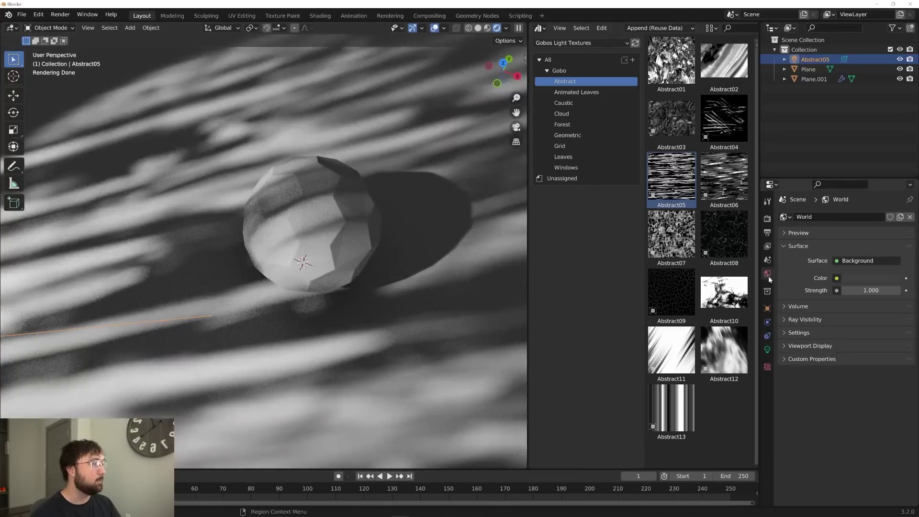
{"action": "left_click", "coordinate": [836, 278]}
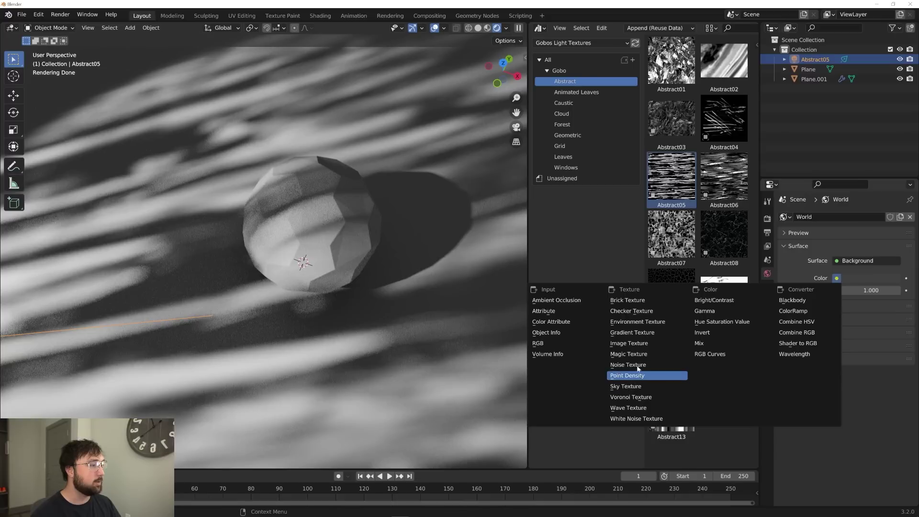
{"action": "left_click", "coordinate": [628, 386]}
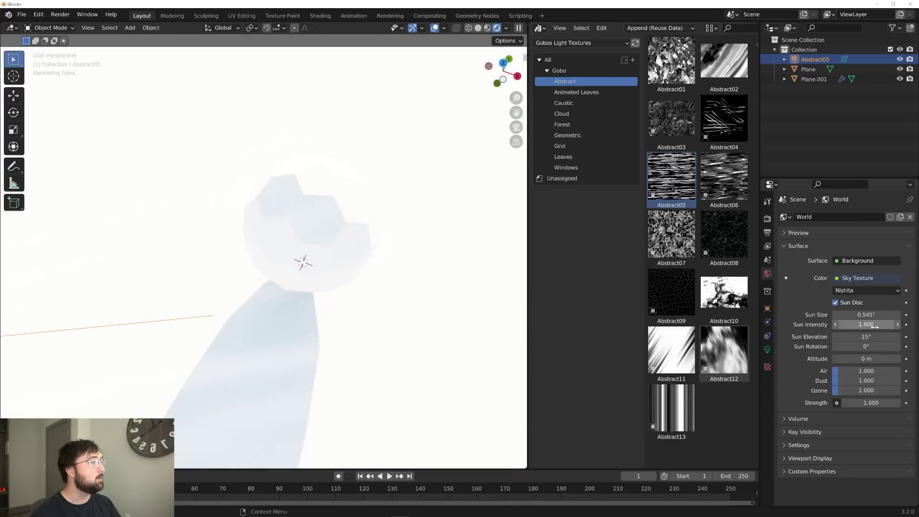
Set the sky texture's sun intensity to 0 and the world background strength to 0.2.
{"action": "left_click_drag", "start_coordinate": [874, 327], "coordinate": [833, 327]}
{"action": "left_click", "coordinate": [884, 402]}
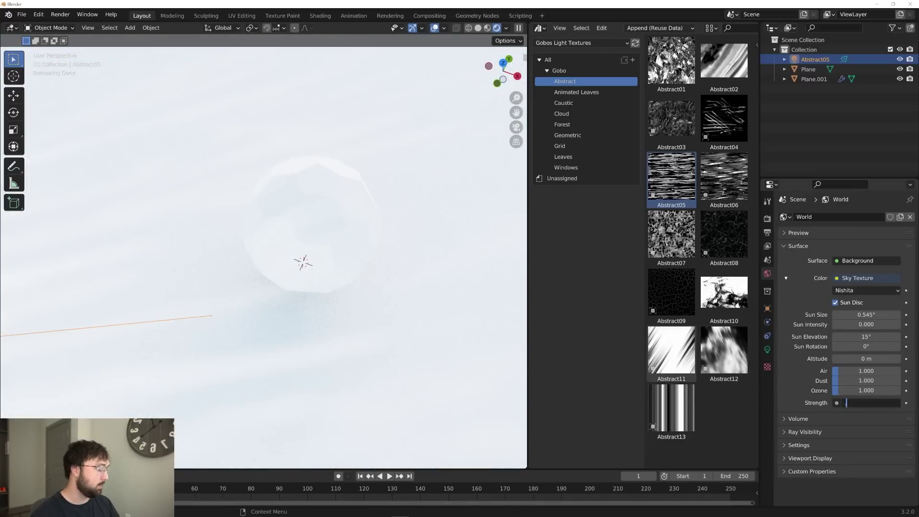
{"action": "type", "text": ".2"}
{"action": "key", "text": "Return"}
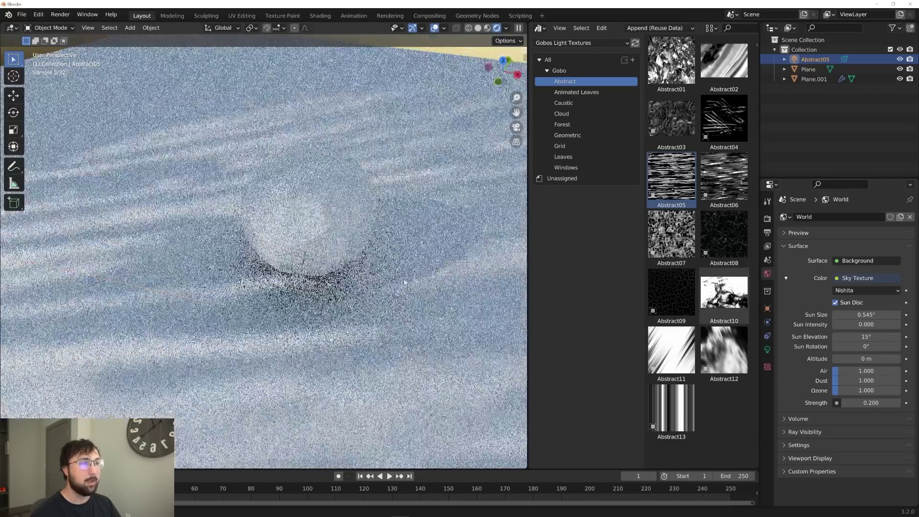
{"action": "mouse_move", "coordinate": [405, 282]}
{"action": "middle_mouse_down"}
{"action": "mouse_move", "coordinate": [394, 281]}
{"action": "mouse_move", "coordinate": [401, 252]}
{"action": "mouse_move", "coordinate": [410, 296]}
{"action": "middle_mouse_up"}
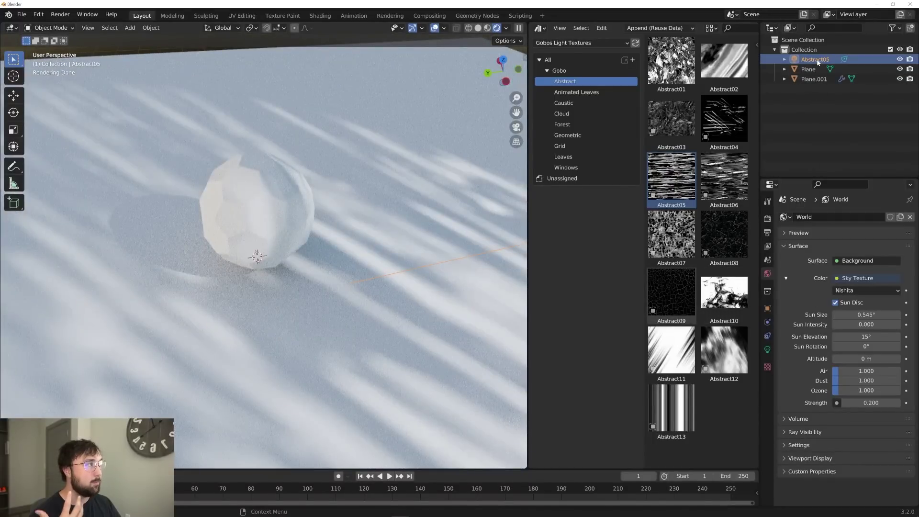
Sample a pale blue from the sky near the horizon as the Abstract05 light's color.
{"action": "scroll", "coordinate": [434, 304], "scroll_direction": "down", "scroll_amount": 4}
{"action": "left_click", "coordinate": [767, 349]}
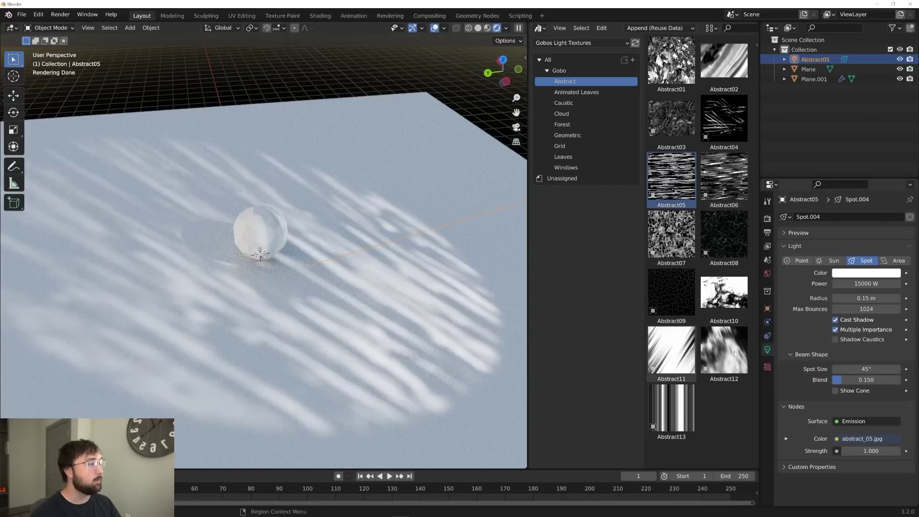
{"action": "middle_click_drag", "start_coordinate": [347, 287], "coordinate": [348, 268]}
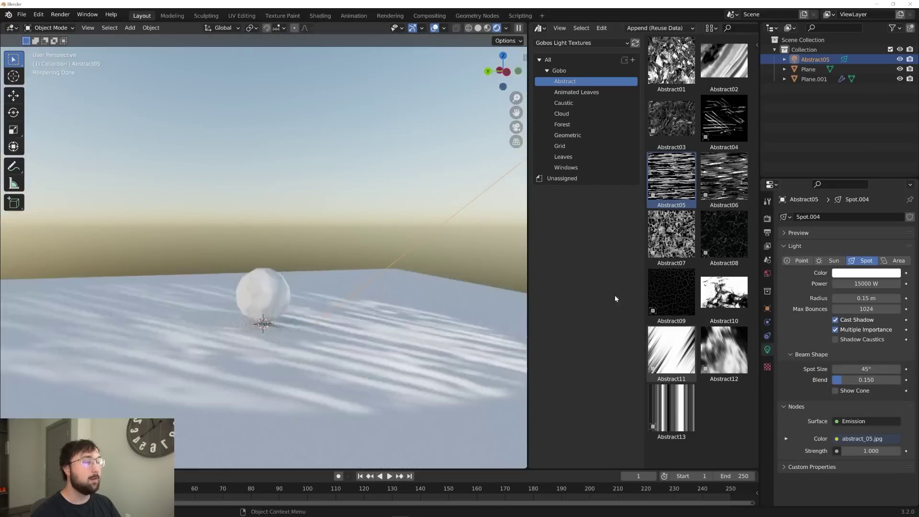
{"action": "left_click", "coordinate": [877, 276]}
{"action": "left_click", "coordinate": [888, 239]}
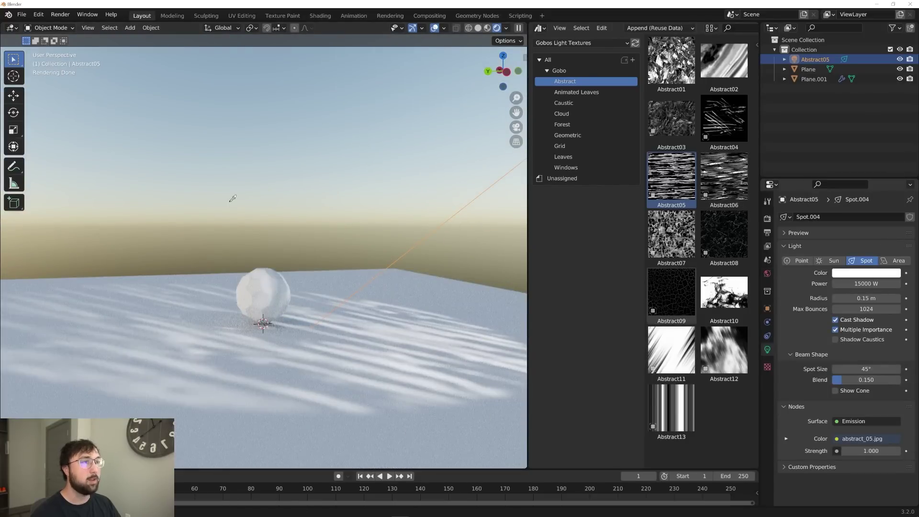
{"action": "left_click", "coordinate": [256, 168]}
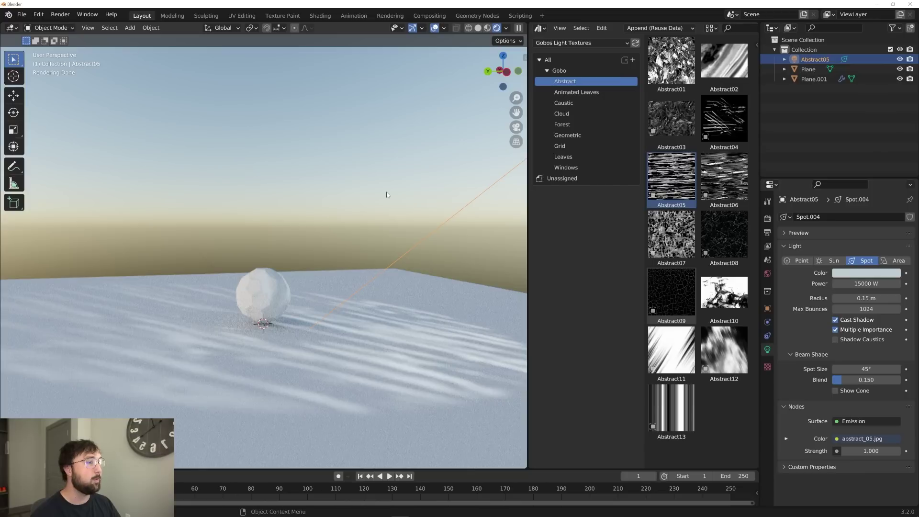
Brighten the Abstract05 light's color to a near-white pale blue.
{"action": "left_click", "coordinate": [887, 273]}
{"action": "left_click_drag", "start_coordinate": [894, 155], "coordinate": [894, 137]}
{"action": "middle_click_drag", "start_coordinate": [247, 351], "coordinate": [248, 378]}
{"action": "scroll", "coordinate": [248, 377], "scroll_direction": "up", "scroll_amount": 5}
{"action": "middle_click_drag", "start_coordinate": [357, 388], "coordinate": [364, 337]}
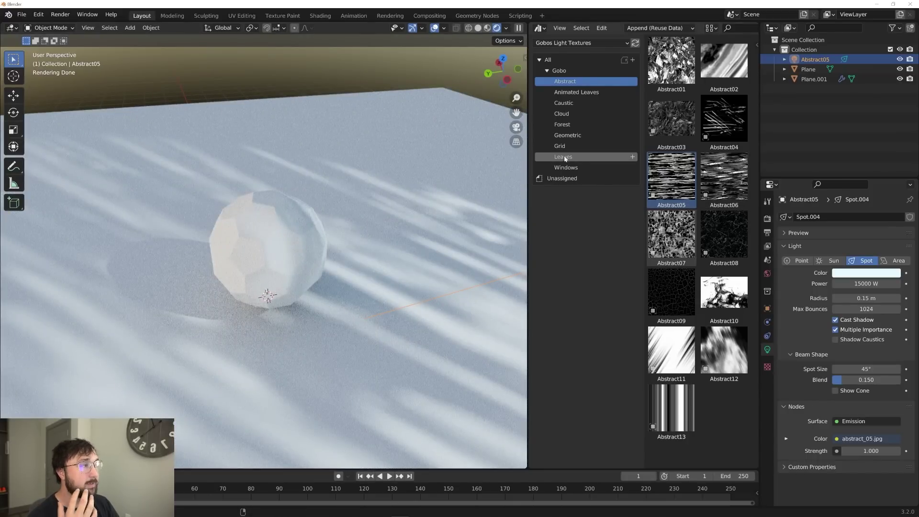
Replace the Abstract05 light with the geometric07 light from the Geometric category, placing it on the ground plane beside the sphere.
{"action": "left_click", "coordinate": [576, 157]}
{"action": "left_click", "coordinate": [576, 169]}
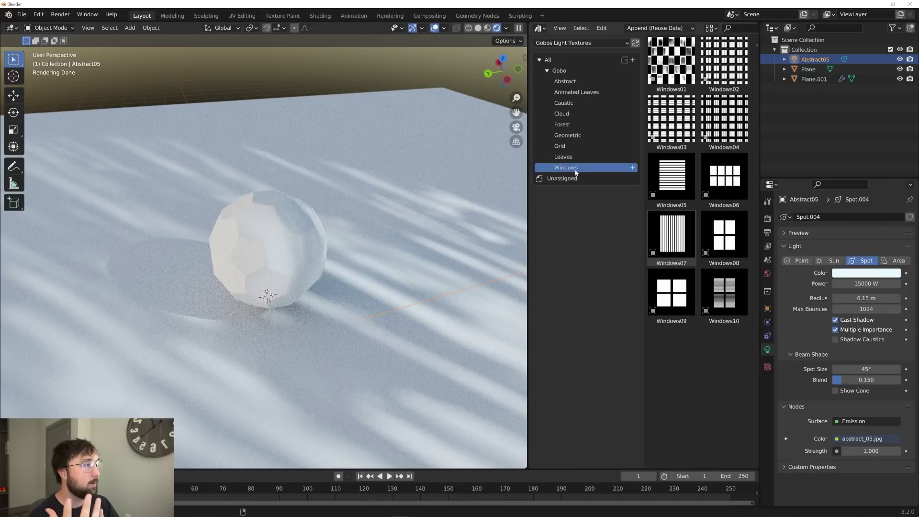
{"action": "left_click", "coordinate": [567, 146]}
{"action": "left_click", "coordinate": [566, 138]}
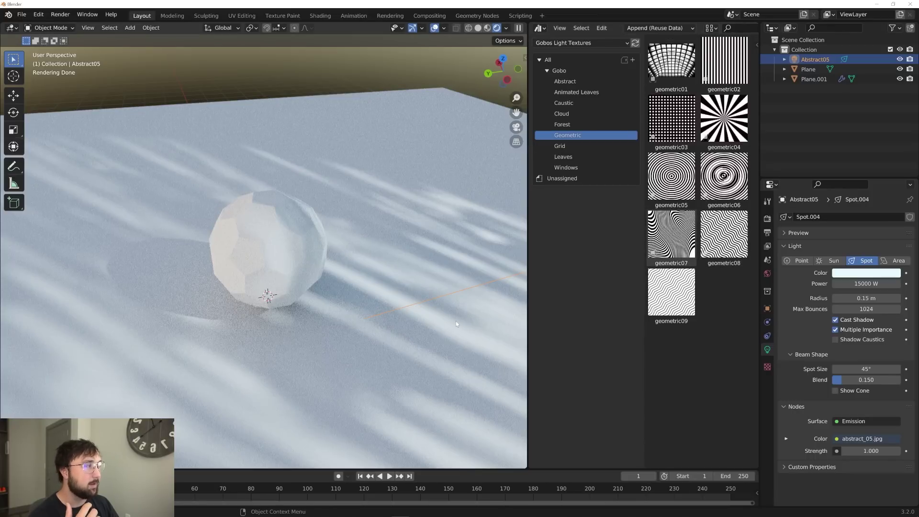
{"action": "key", "text": "Delete"}
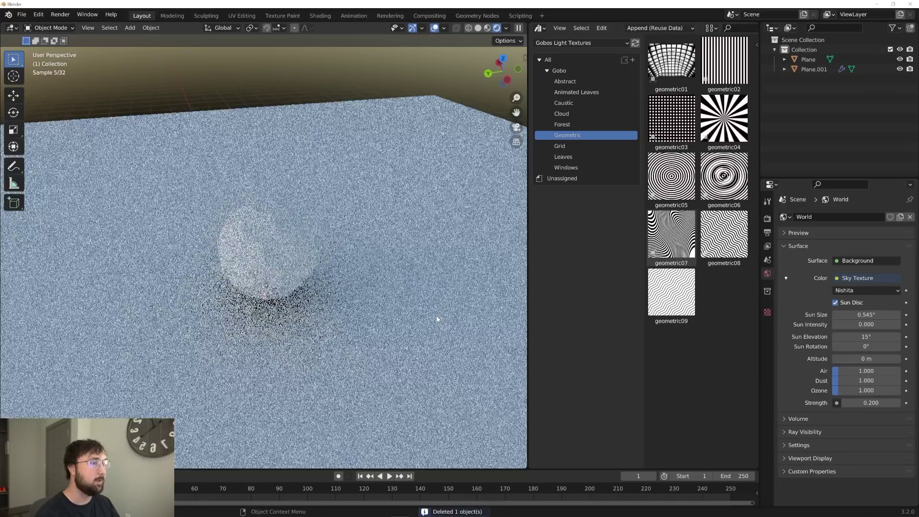
{"action": "left_click_drag", "start_coordinate": [672, 241], "coordinate": [419, 337]}
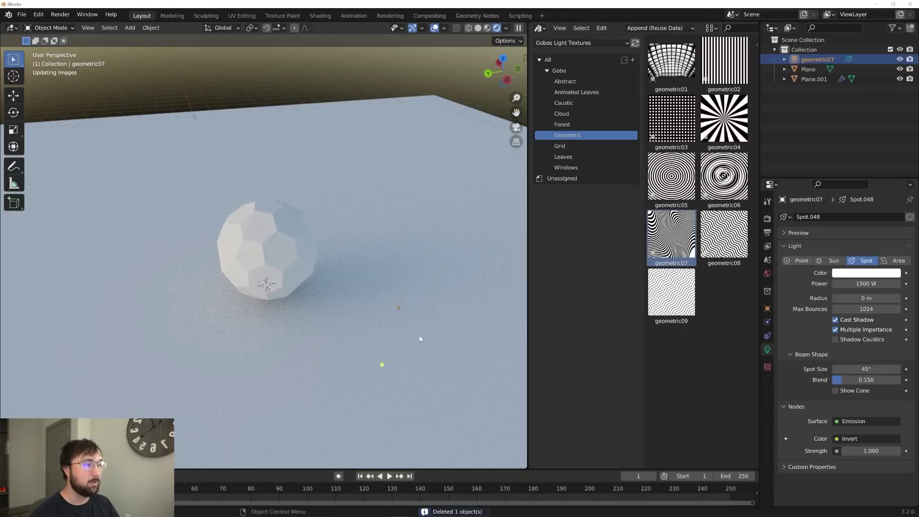
Move the geometric07 light directly above the sphere so its pattern falls around it.
{"action": "scroll", "coordinate": [419, 336], "scroll_direction": "down", "scroll_amount": 5}
{"action": "middle_click_drag", "start_coordinate": [419, 336], "coordinate": [383, 224]}
{"action": "key", "text": "g"}
{"action": "left_click", "coordinate": [281, 322]}
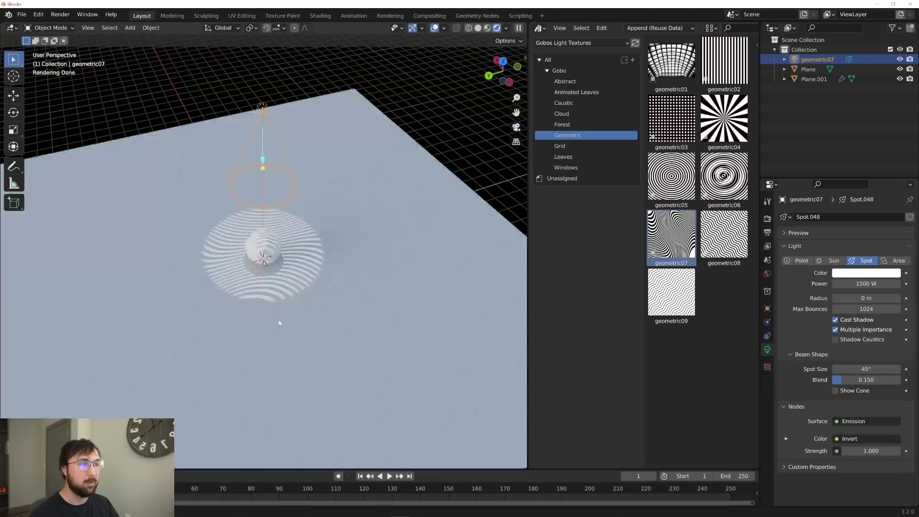
Move the geometric07 light away from the sphere to a high position off to its side.
{"action": "middle_click_drag", "start_coordinate": [281, 322], "coordinate": [317, 287]}
{"action": "key", "text": "g"}
{"action": "left_click", "coordinate": [445, 230]}
{"action": "middle_click_drag", "start_coordinate": [445, 229], "coordinate": [390, 242]}
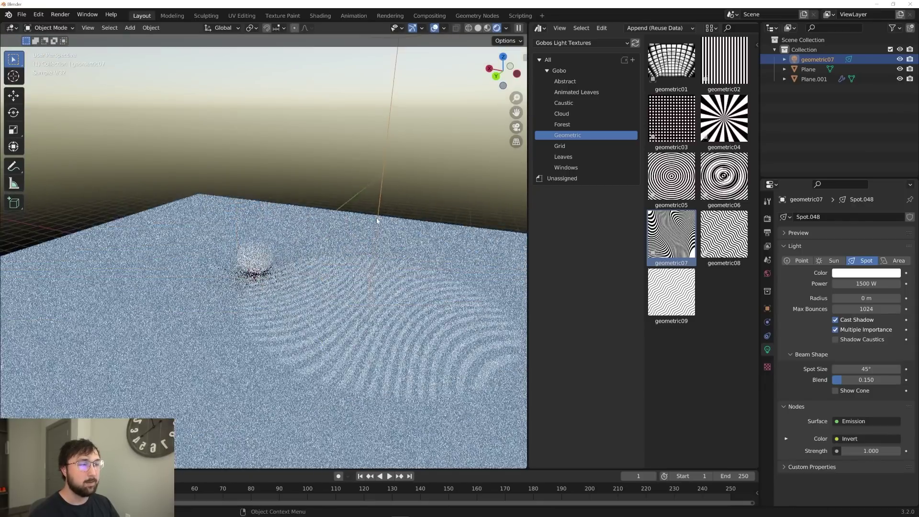
{"action": "scroll", "coordinate": [390, 241], "scroll_direction": "down", "scroll_amount": 4}
{"action": "key", "text": "g"}
{"action": "left_click", "coordinate": [415, 266]}
Rotate the geometric07 light freely so its beam aims diagonally down at the sphere.
{"action": "scroll", "coordinate": [414, 266], "scroll_direction": "up", "scroll_amount": 4}
{"action": "key", "text": "r"}
{"action": "key", "text": "r"}
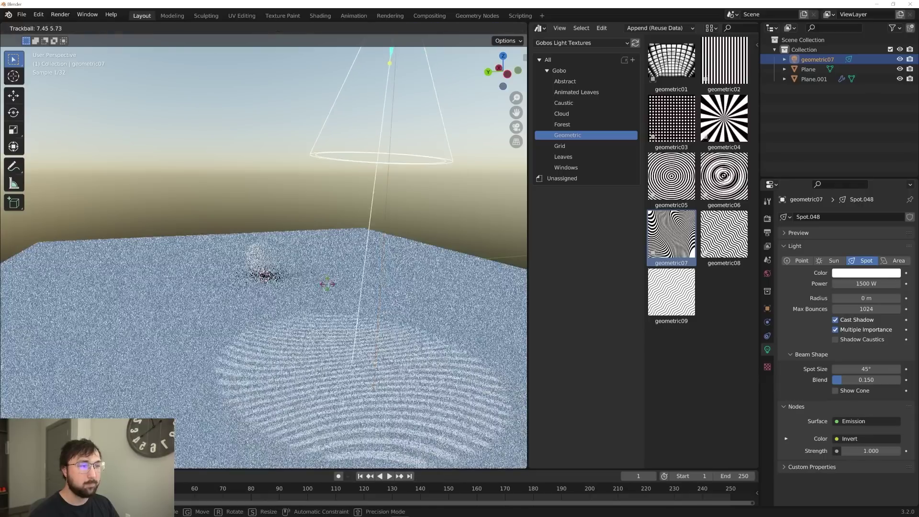
{"action": "left_click", "coordinate": [335, 301]}
{"action": "scroll", "coordinate": [335, 301], "scroll_direction": "up", "scroll_amount": 4}
{"action": "middle_click_drag", "start_coordinate": [335, 301], "coordinate": [368, 307]}
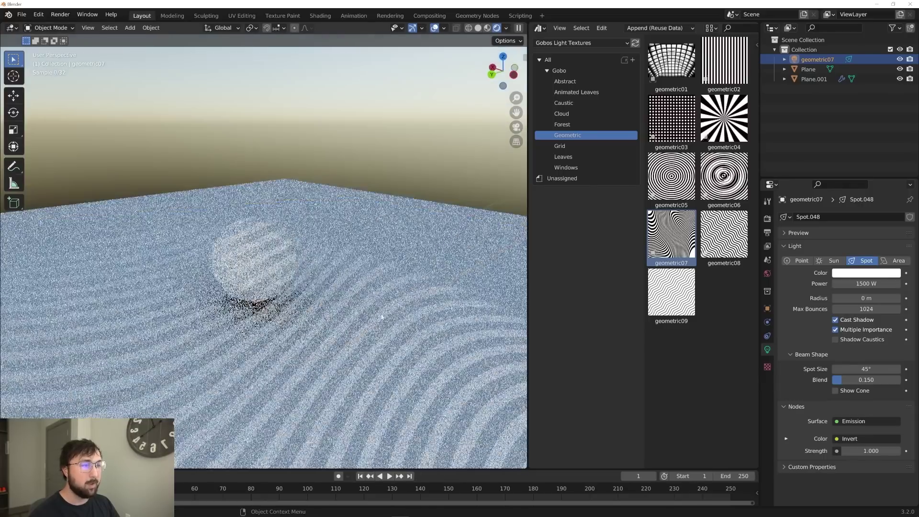
Set the geometric07 light's power to 20000 W and soften its pattern with a radius of 0.12 m.
{"action": "left_click", "coordinate": [878, 284]}
{"action": "type", "text": "20"}
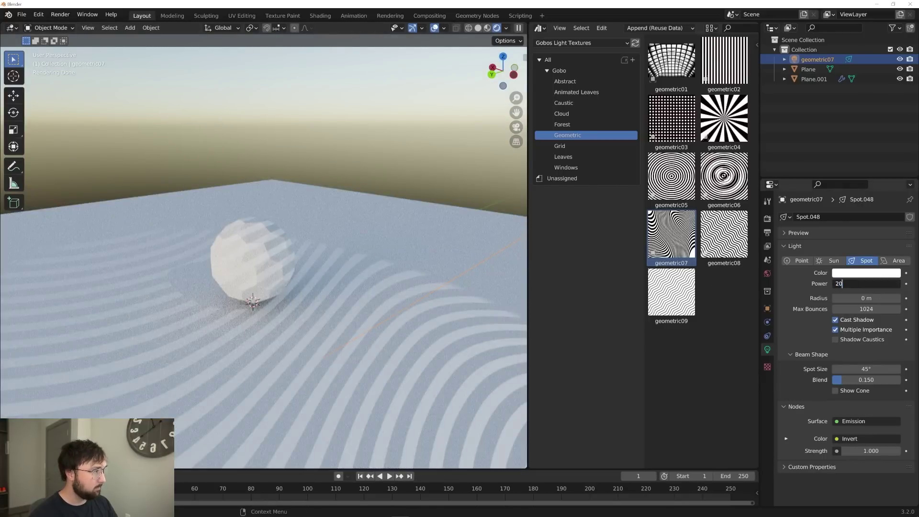
{"action": "type", "text": "000"}
{"action": "key", "text": "Return"}
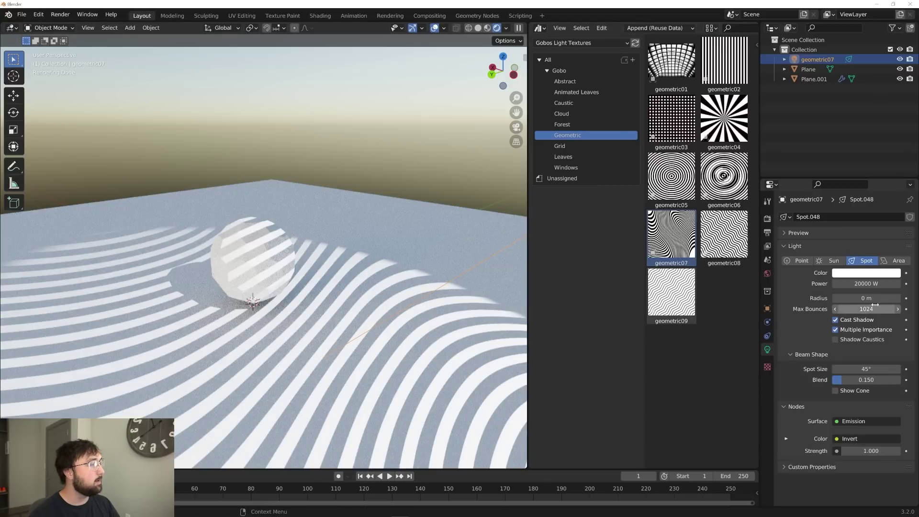
{"action": "left_click_drag", "start_coordinate": [874, 299], "coordinate": [886, 298]}
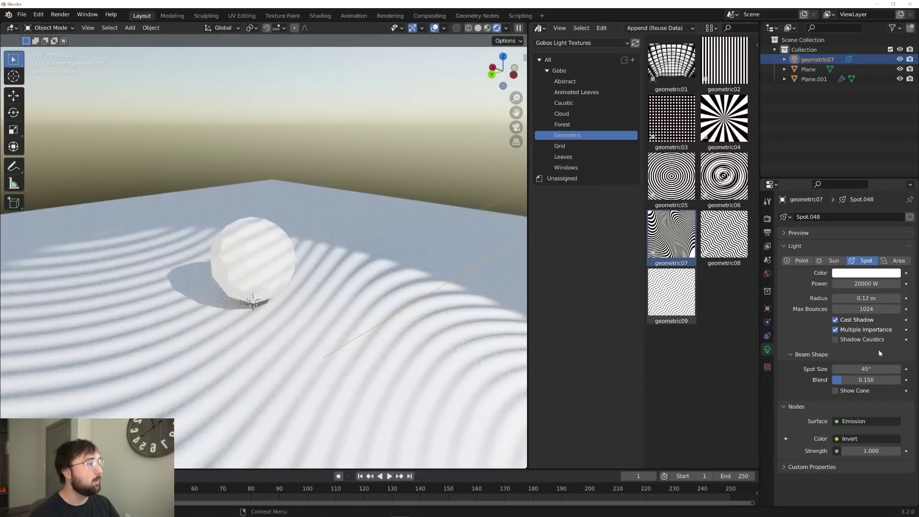
Widen the geometric07 light's spot size to 120° so the pattern covers the whole plane.
{"action": "left_click_drag", "start_coordinate": [877, 369], "coordinate": [911, 369]}
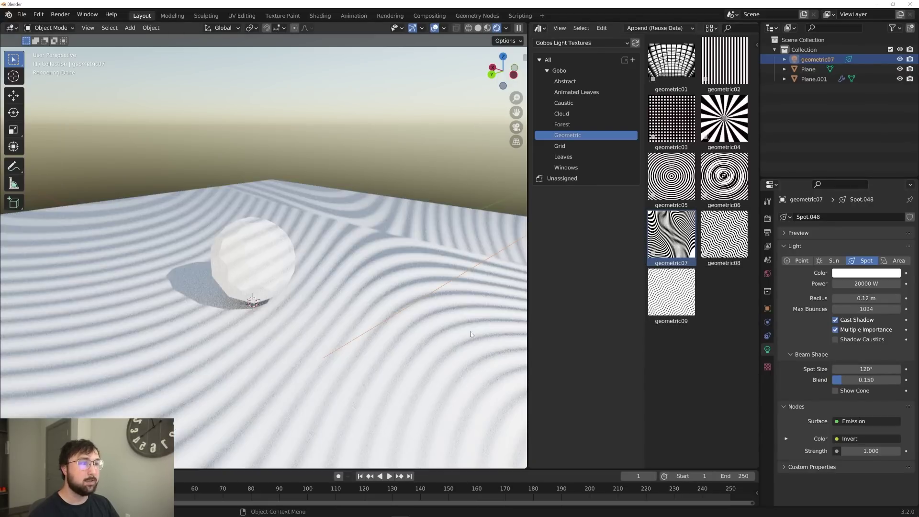
{"action": "middle_click_drag", "start_coordinate": [349, 299], "coordinate": [378, 304]}
{"action": "scroll", "coordinate": [379, 304], "scroll_direction": "up", "scroll_amount": 4}
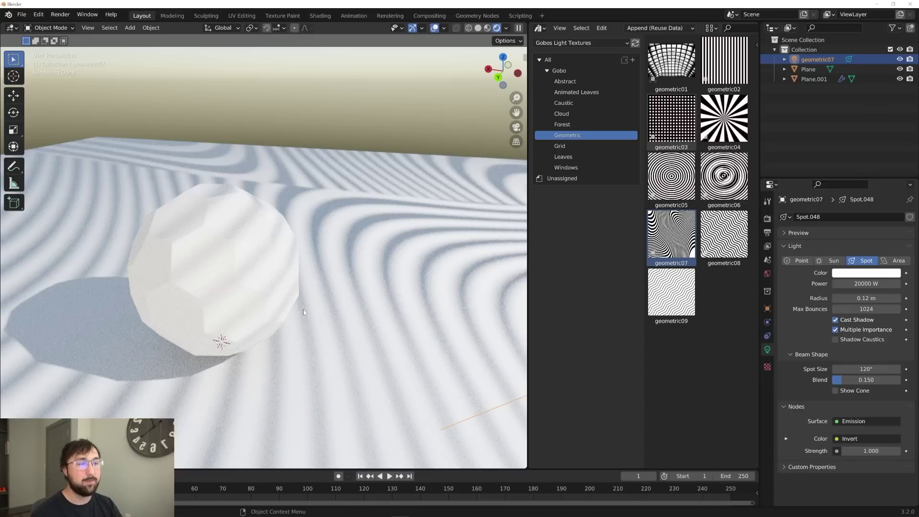
Switch to the other Blender window with the couch scene and set its viewport to Rendered shading.
{"action": "mouse_move", "coordinate": [400, 510]}
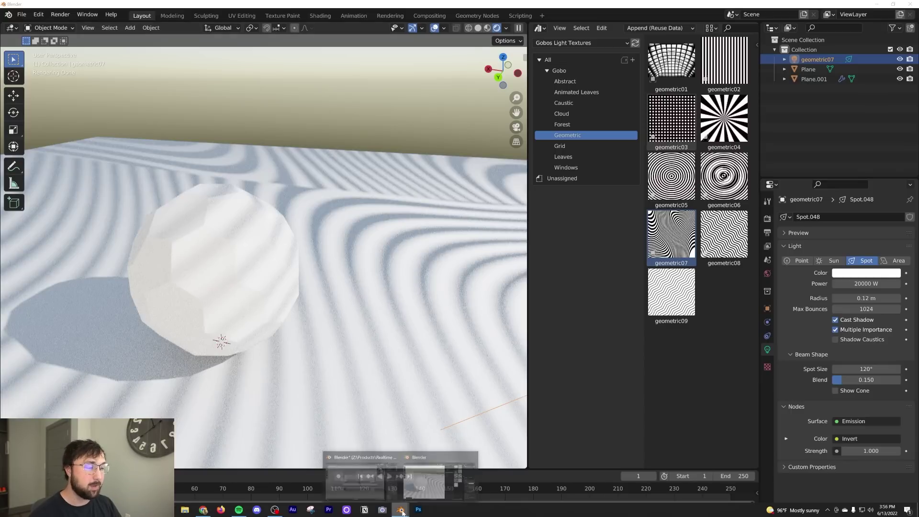
{"action": "left_click", "coordinate": [372, 484]}
{"action": "left_click", "coordinate": [740, 28]}
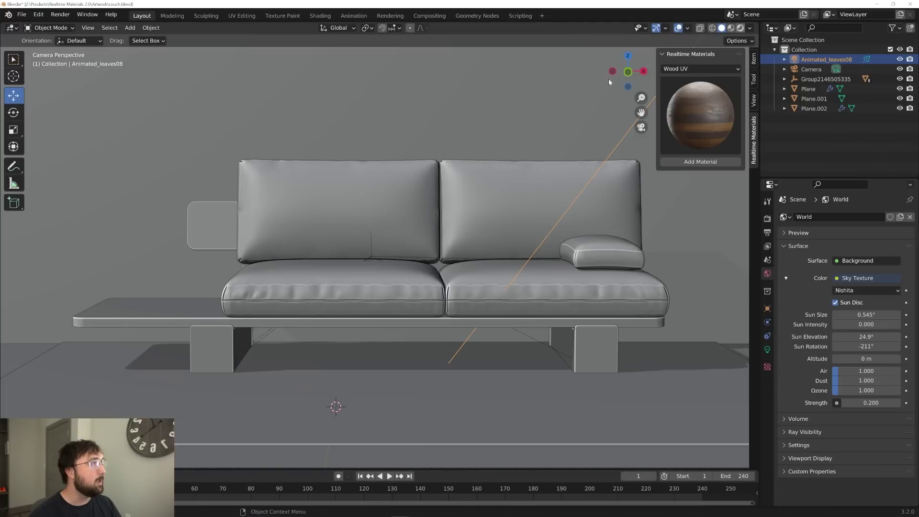